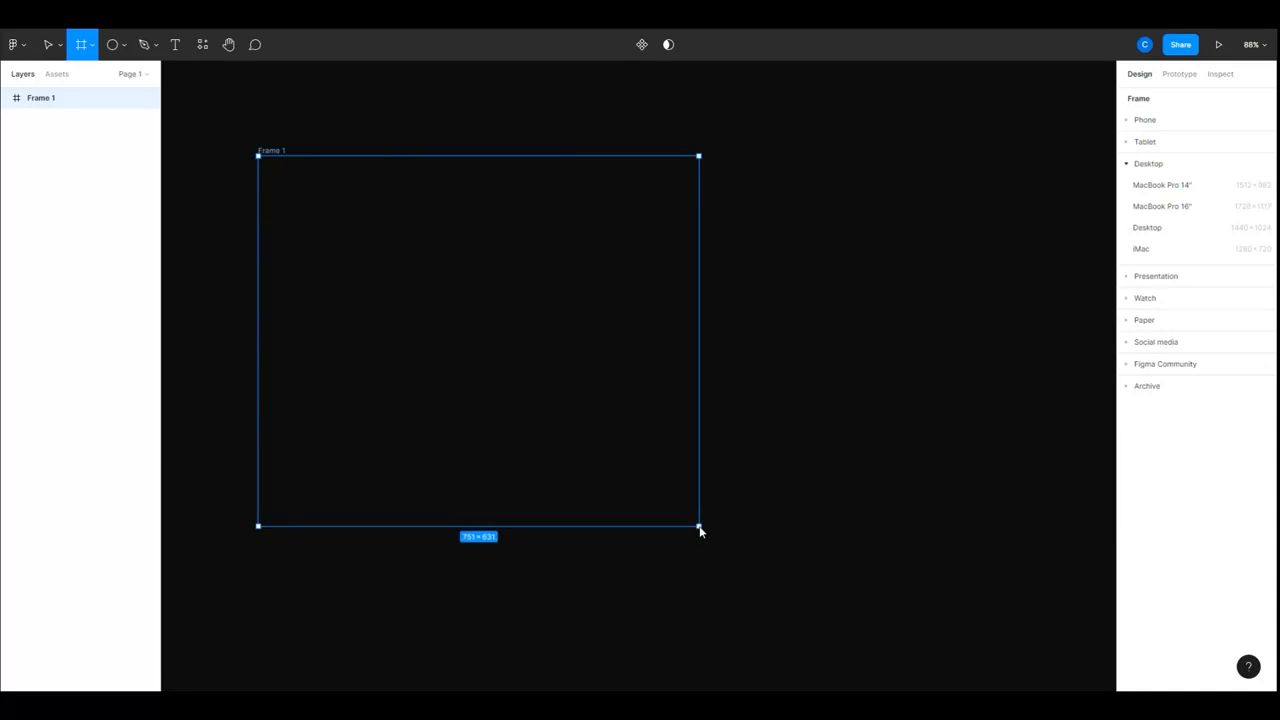
Step: Delete the freehand frame and add a 1440 × 1024 Desktop preset frame
{"action": "key", "text": "Delete"}
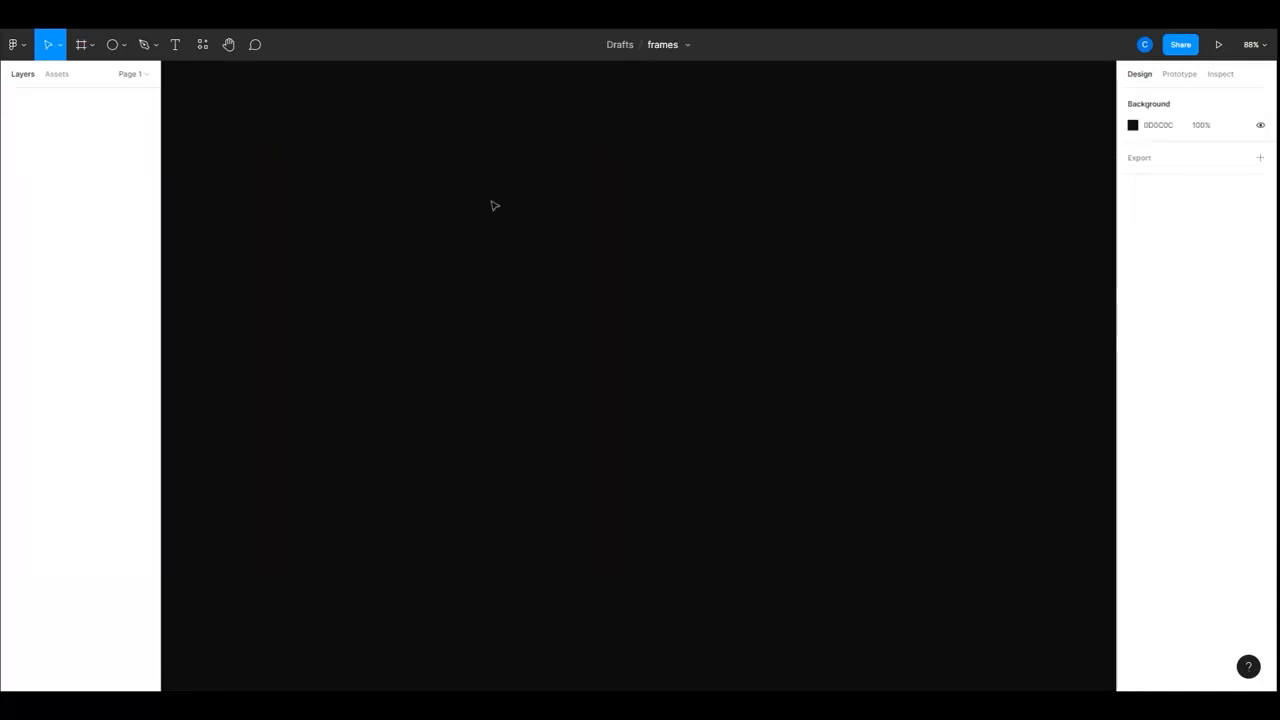
{"action": "left_click", "coordinate": [82, 44]}
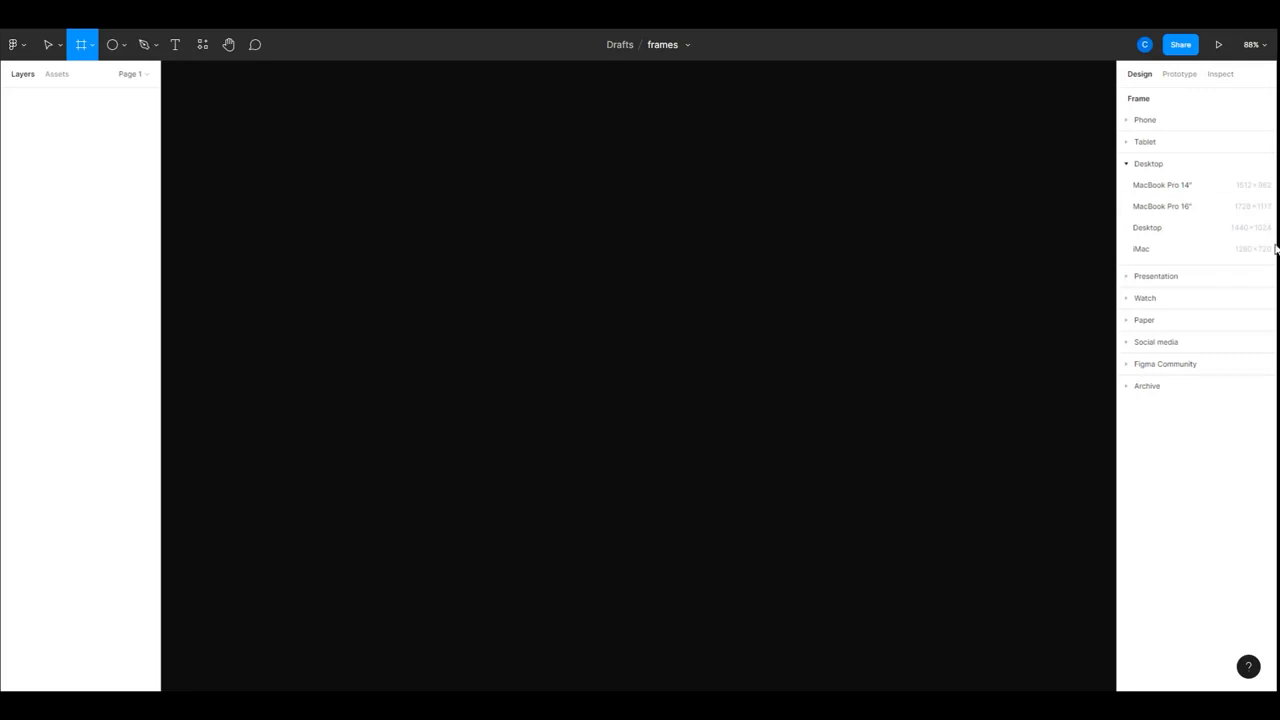
{"action": "left_click", "coordinate": [1150, 228]}
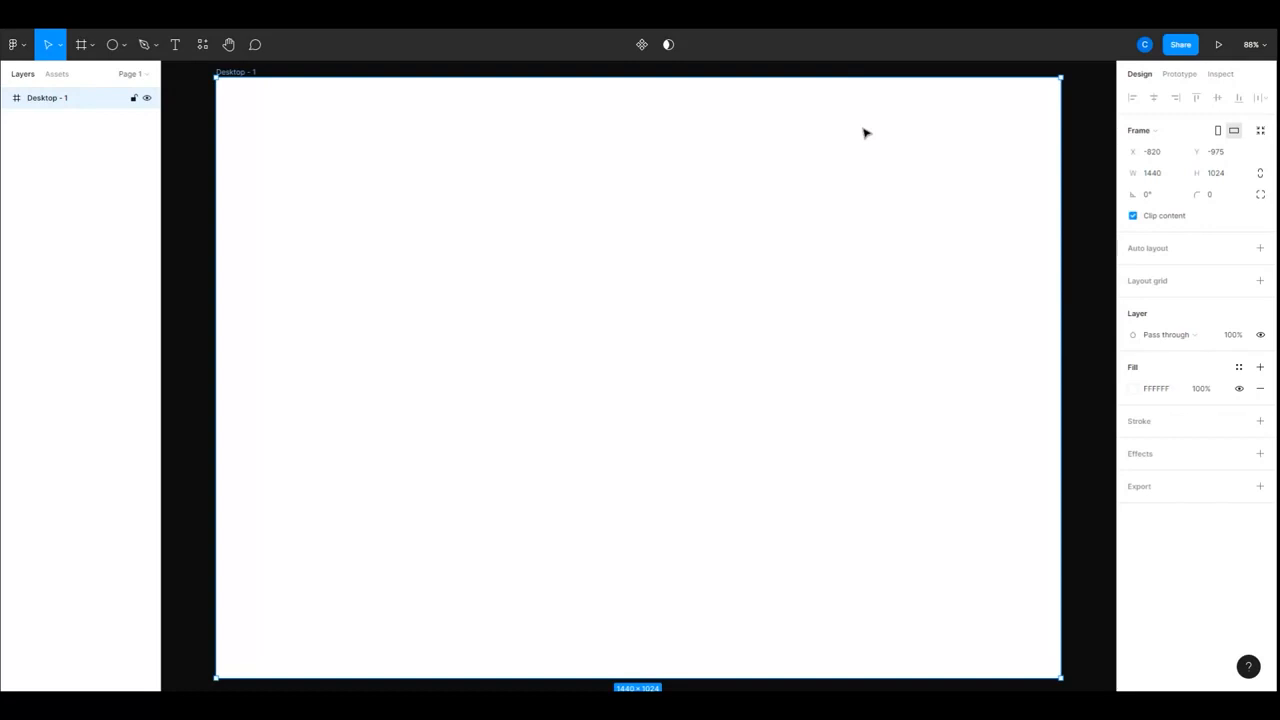
{"action": "left_click", "coordinate": [1262, 46]}
{"action": "left_click", "coordinate": [229, 45]}
{"action": "mouse_move", "coordinate": [559, 377]}
{"action": "left_mouse_down"}
{"action": "mouse_move", "coordinate": [517, 291]}
{"action": "mouse_move", "coordinate": [571, 374]}
{"action": "mouse_move", "coordinate": [562, 379]}
{"action": "left_mouse_up"}
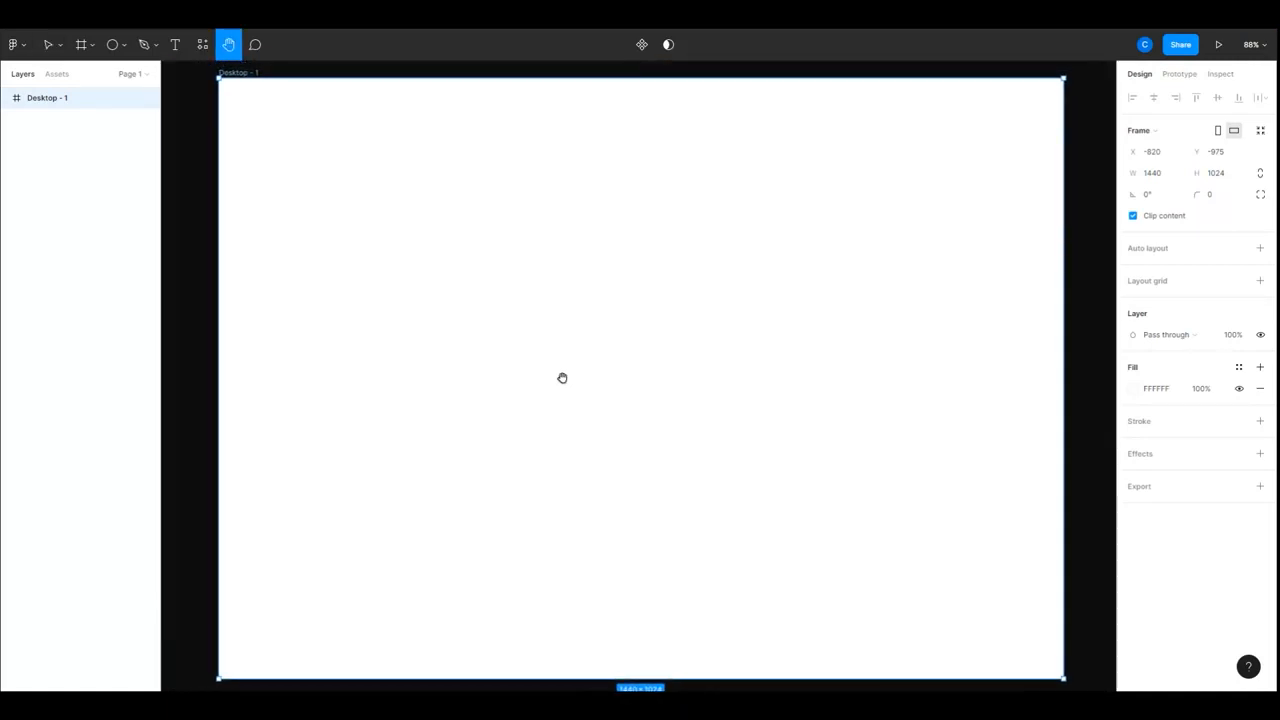
{"action": "key", "text": "Escape"}
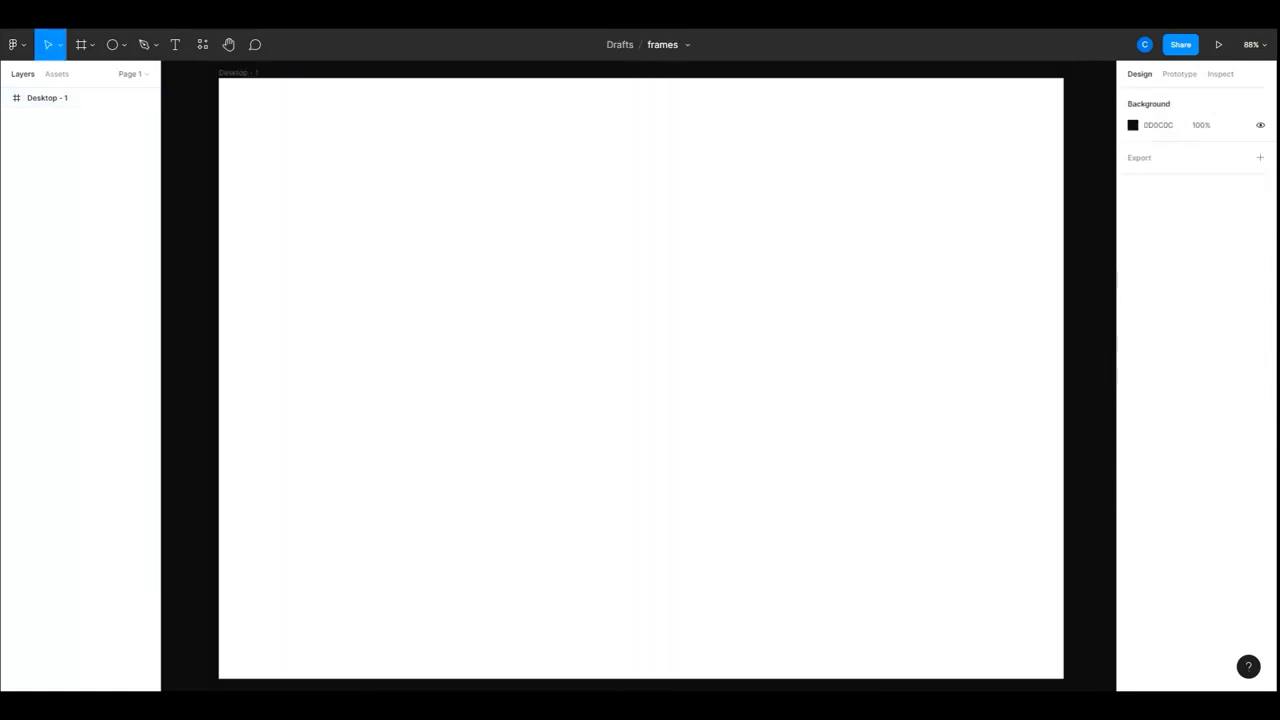
Step: Draw a rectangle about 466 × 220 in the upper-left area of the Desktop frame
{"action": "left_click", "coordinate": [236, 73]}
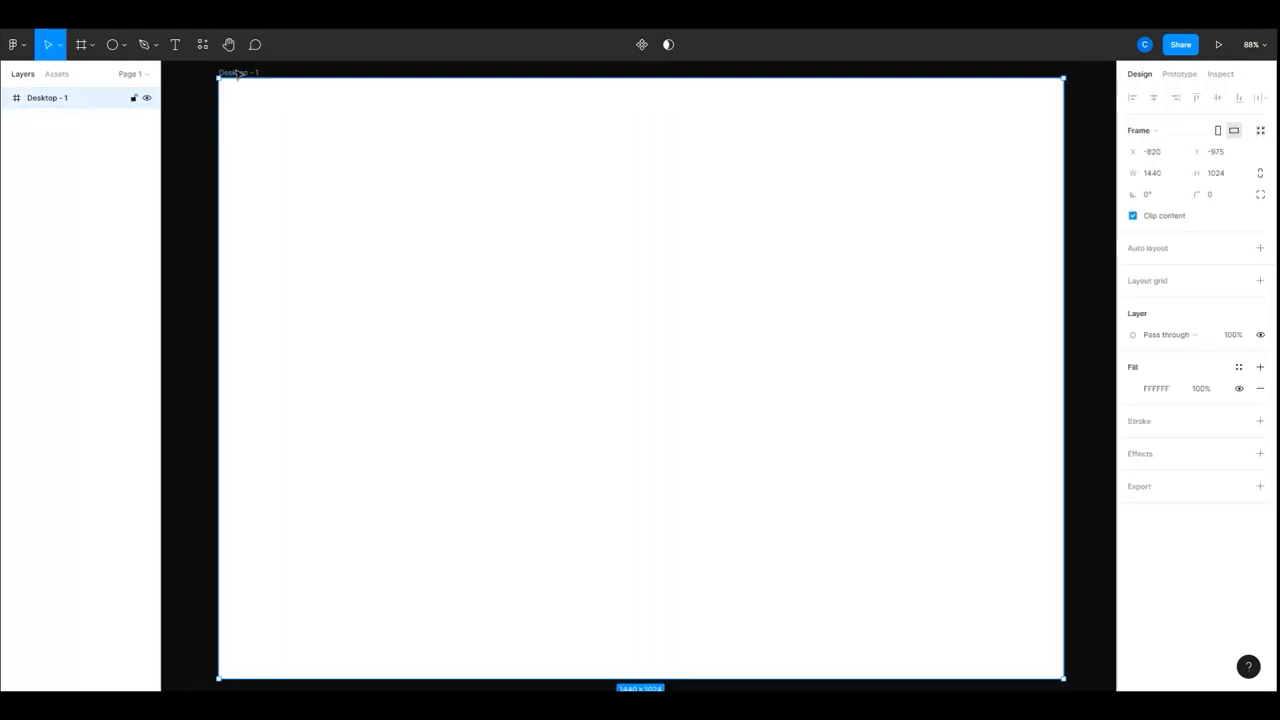
{"action": "left_click", "coordinate": [124, 46]}
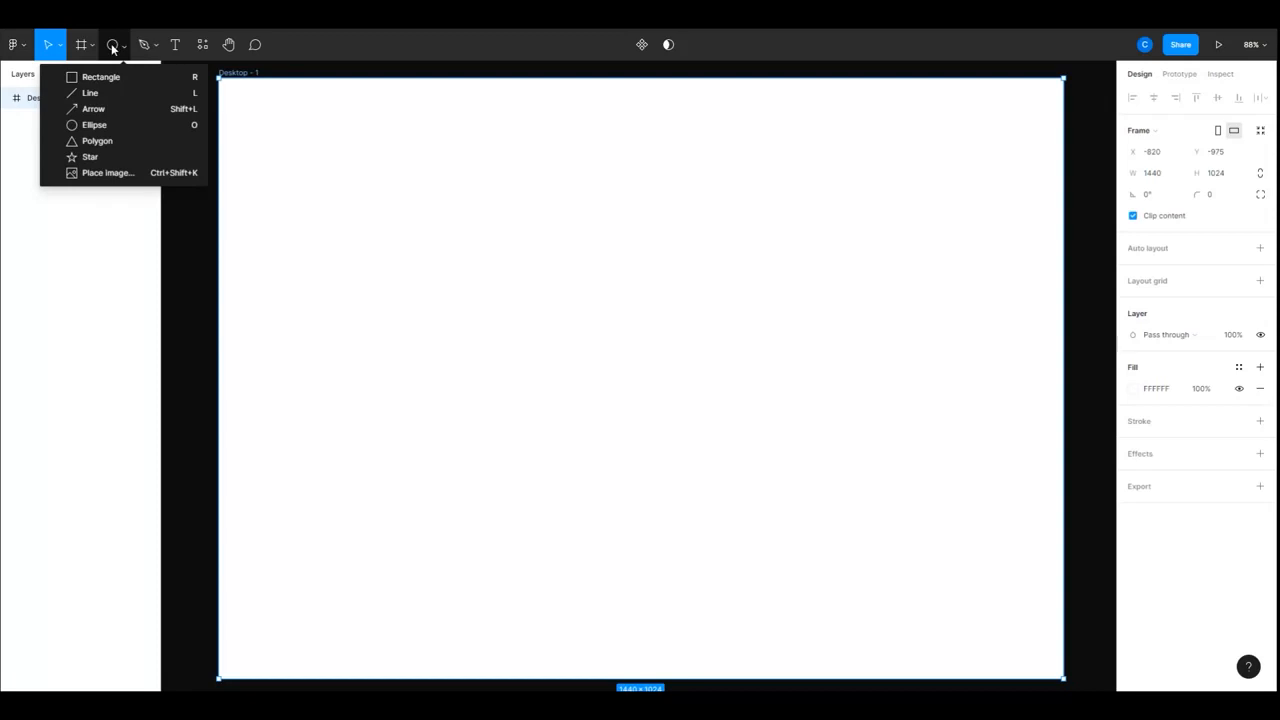
{"action": "left_click", "coordinate": [100, 77]}
{"action": "left_click_drag", "start_coordinate": [221, 80], "coordinate": [557, 249]}
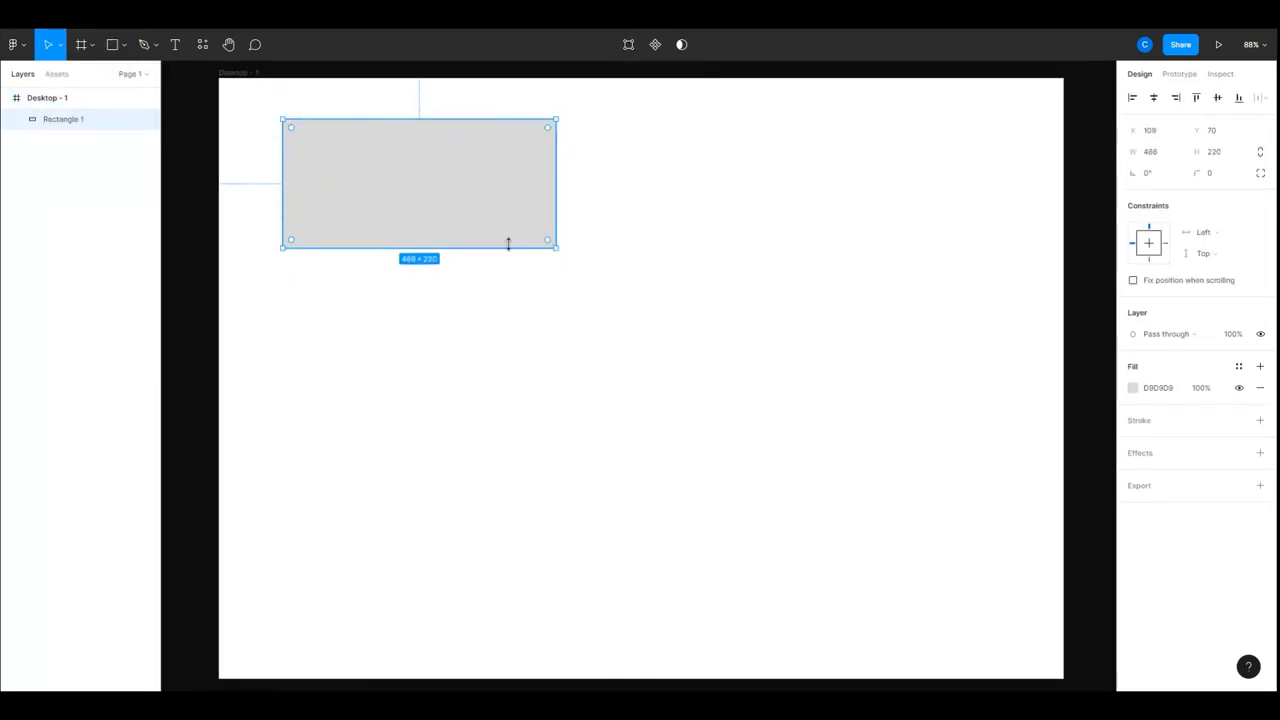
Step: Draw a square about 460 × 460 below the first rectangle
{"action": "left_click", "coordinate": [123, 46]}
{"action": "left_click", "coordinate": [130, 77]}
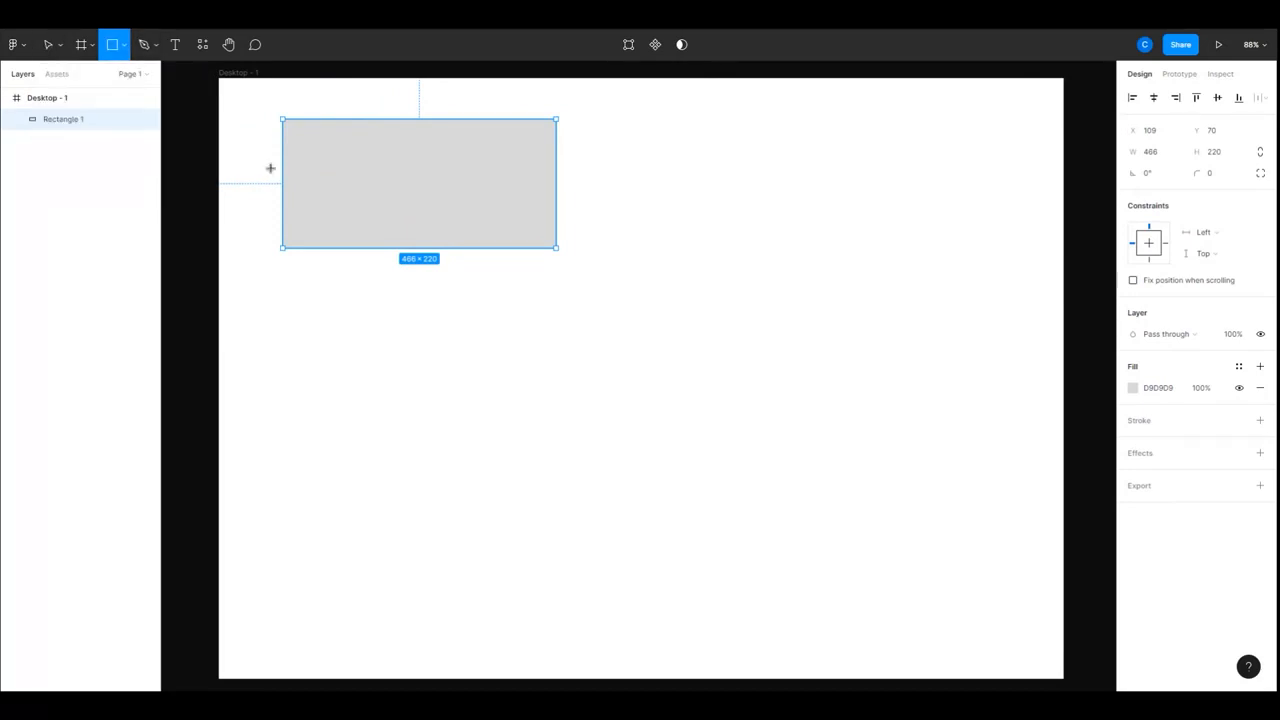
{"action": "mouse_move", "coordinate": [286, 299]}
{"action": "left_mouse_down"}
{"action": "mouse_move", "coordinate": [309, 343]}
{"action": "mouse_move", "coordinate": [444, 481]}
{"action": "mouse_move", "coordinate": [557, 569]}
{"action": "left_mouse_up"}
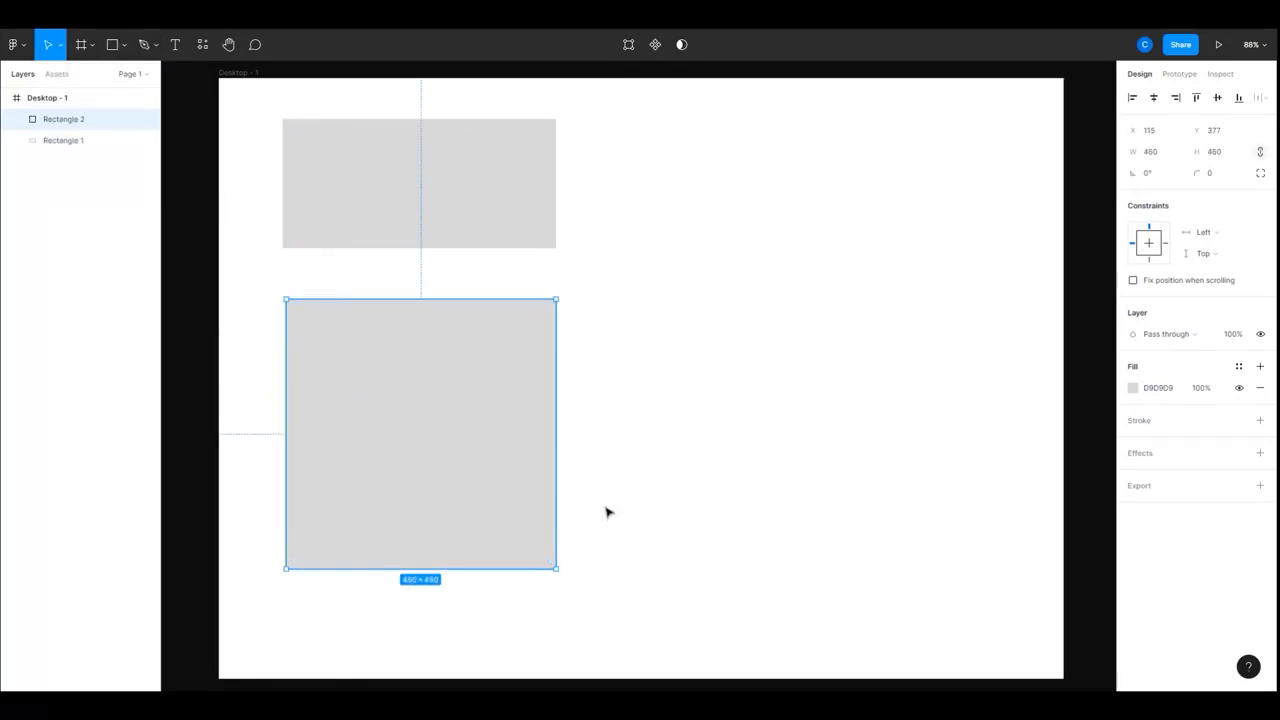
Step: Draw a circle beside the square in the lower-right area of the Desktop frame
{"action": "left_click", "coordinate": [124, 46]}
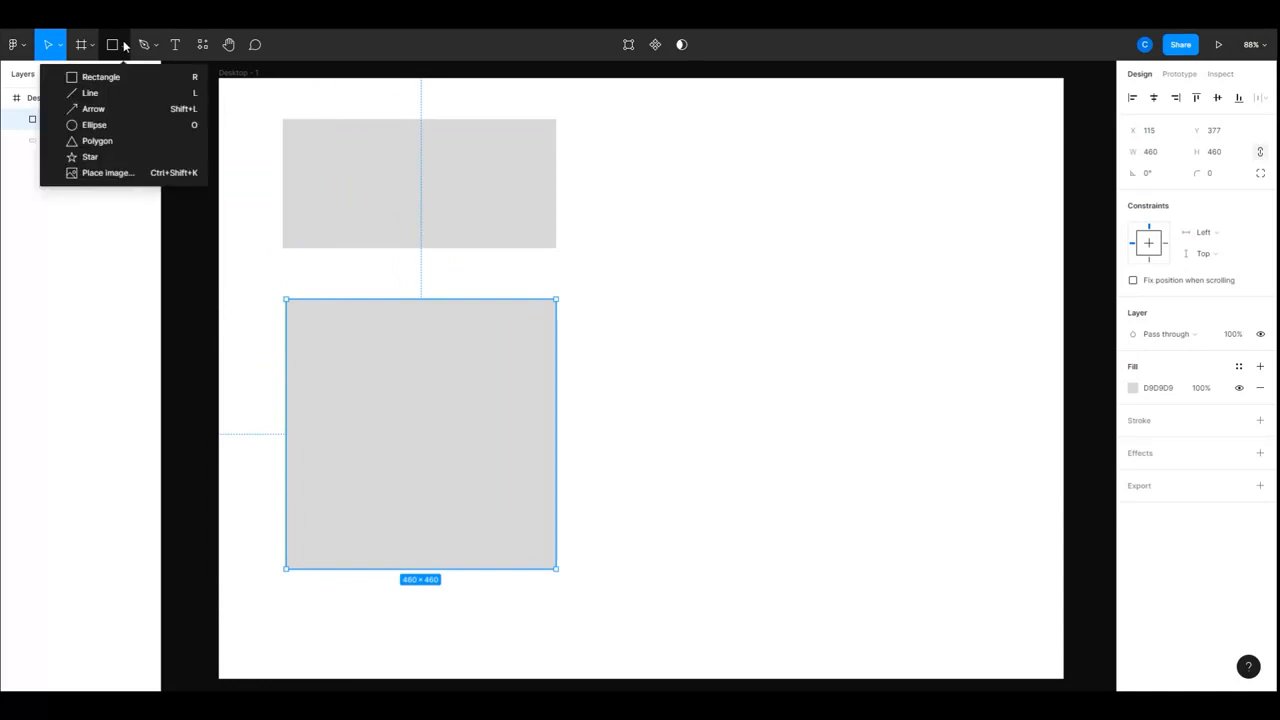
{"action": "left_click", "coordinate": [112, 125]}
{"action": "left_click_drag", "start_coordinate": [695, 312], "coordinate": [934, 569]}
Step: Duplicate the upper rectangle and place the copy to its right, above the circle
{"action": "left_click", "coordinate": [578, 270]}
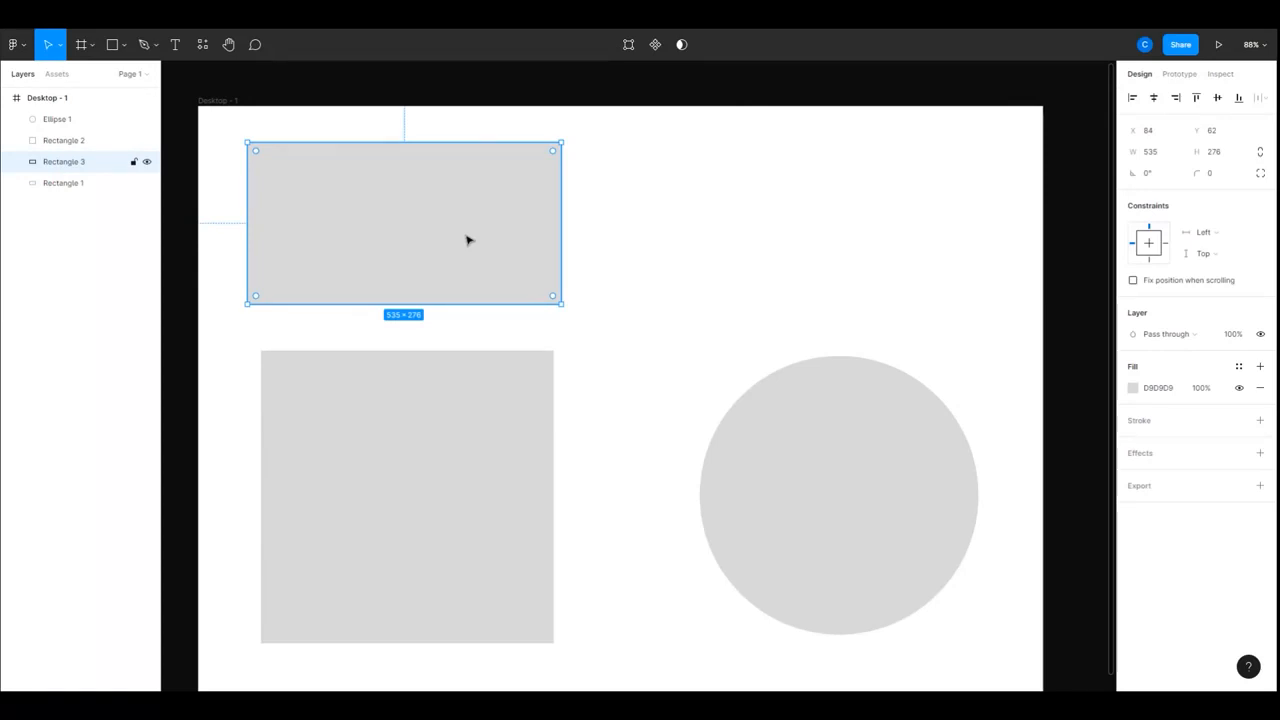
{"action": "key", "text": "ctrl+d"}
{"action": "left_click_drag", "start_coordinate": [466, 240], "coordinate": [869, 240]}
{"action": "left_click", "coordinate": [702, 374]}
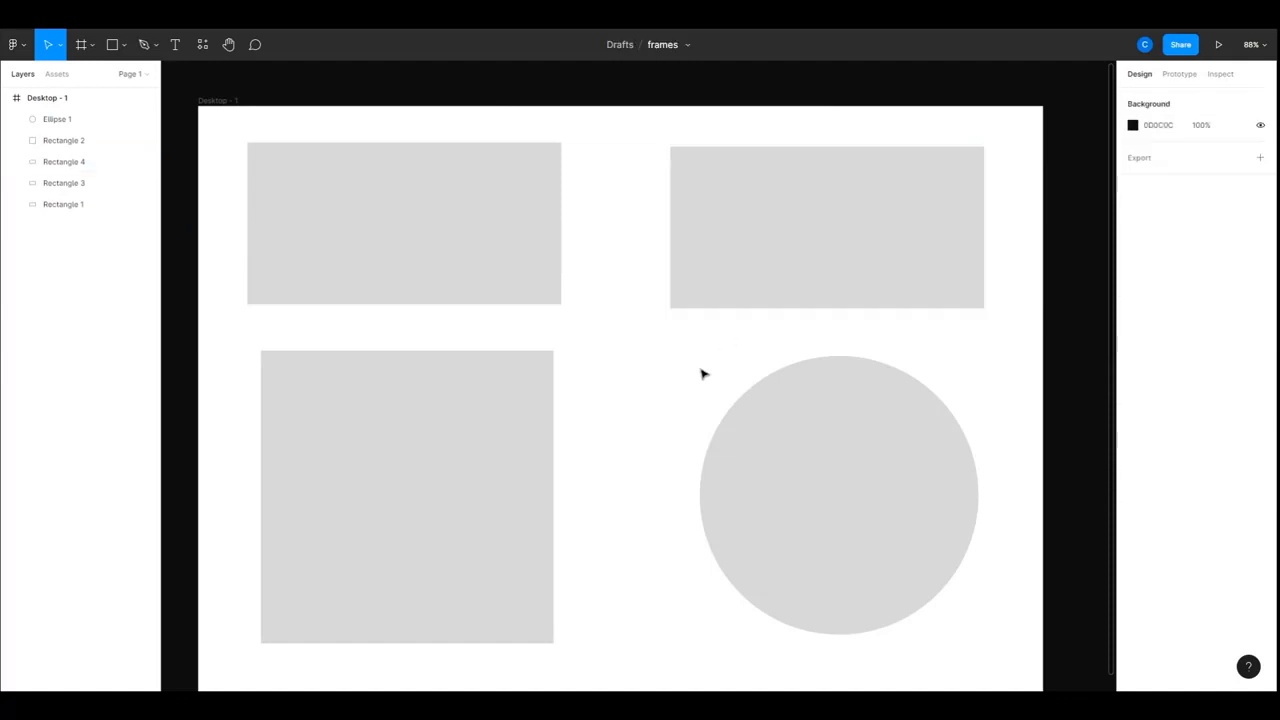
Step: Set the square's corner radius to 100
{"action": "left_click", "coordinate": [524, 460]}
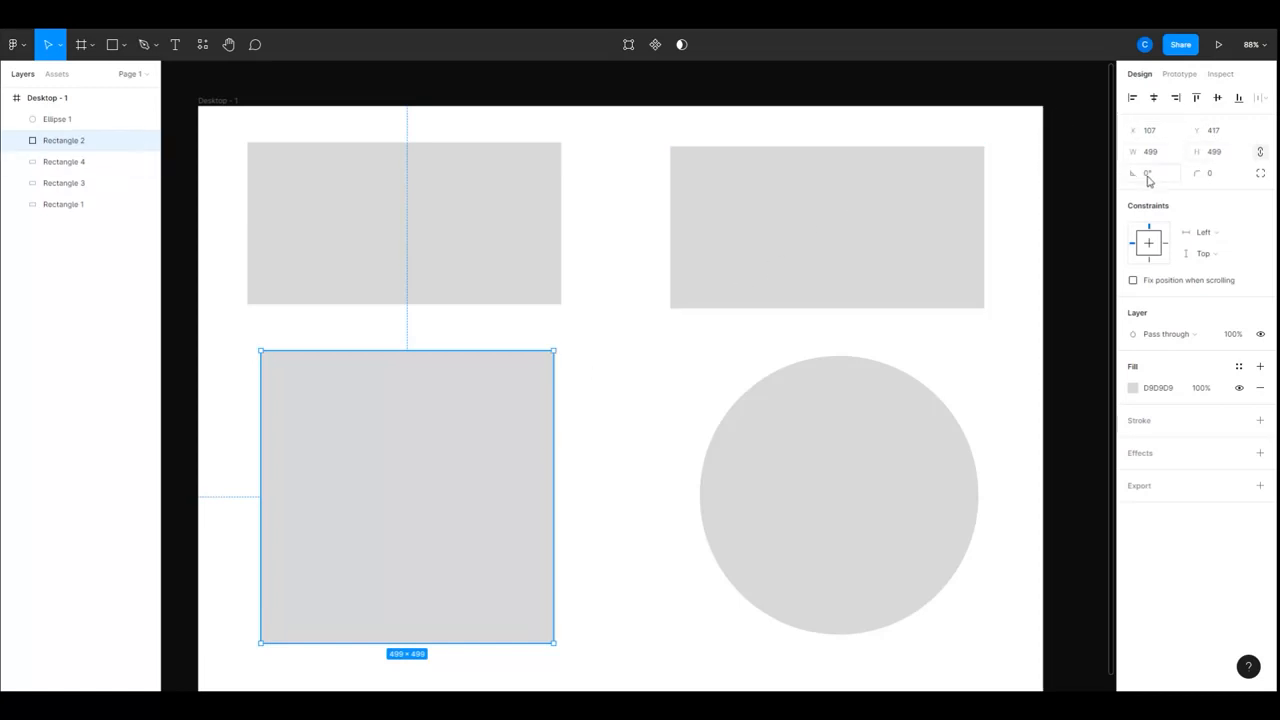
{"action": "left_click", "coordinate": [1210, 176]}
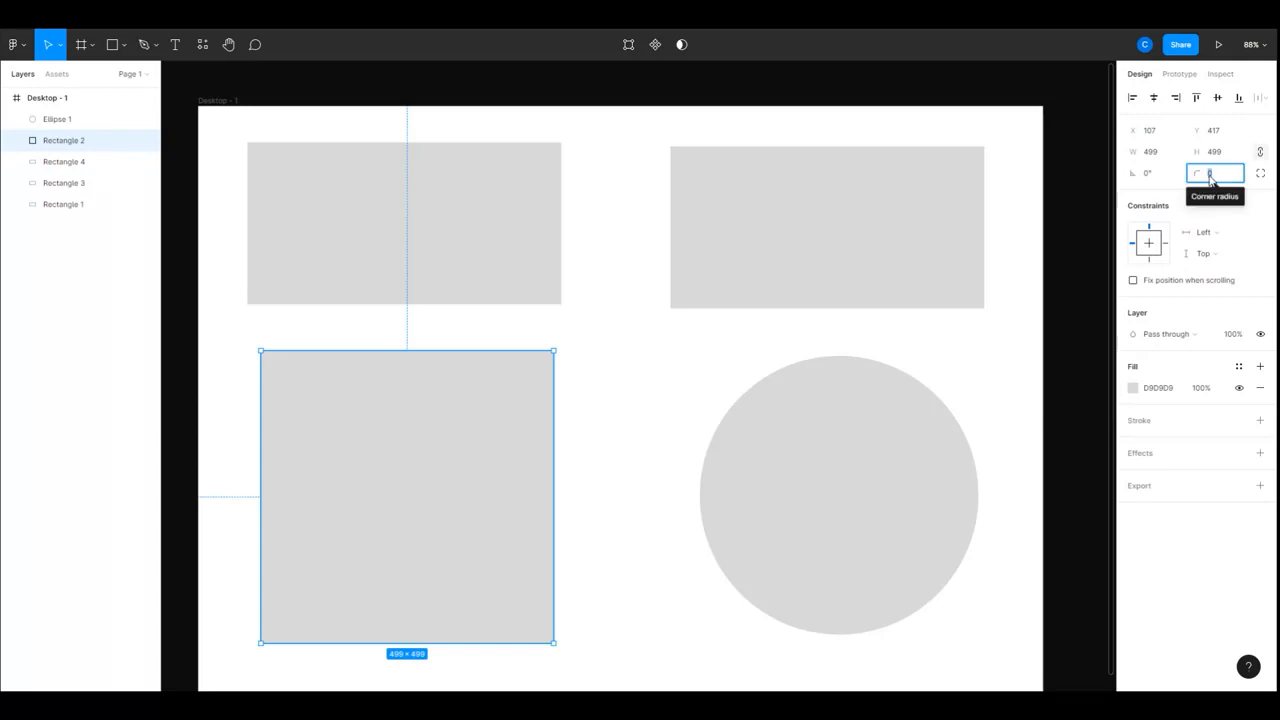
{"action": "type", "text": "100"}
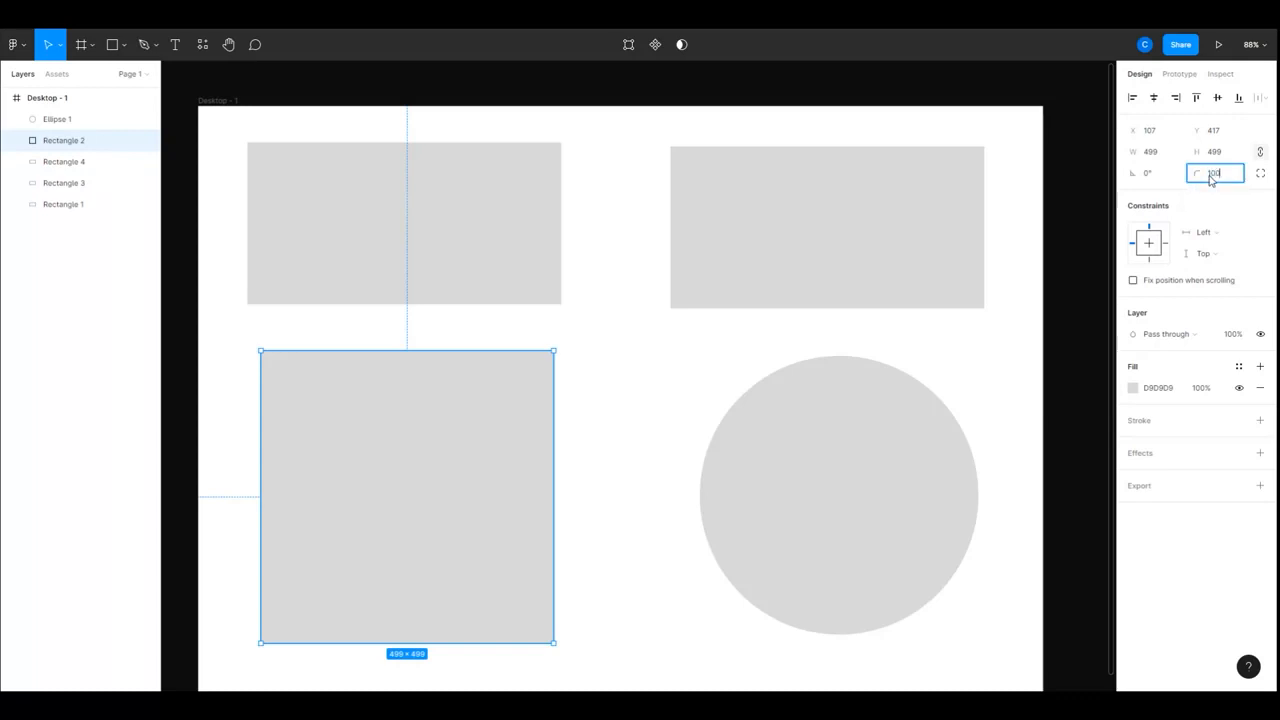
{"action": "key", "text": "Return"}
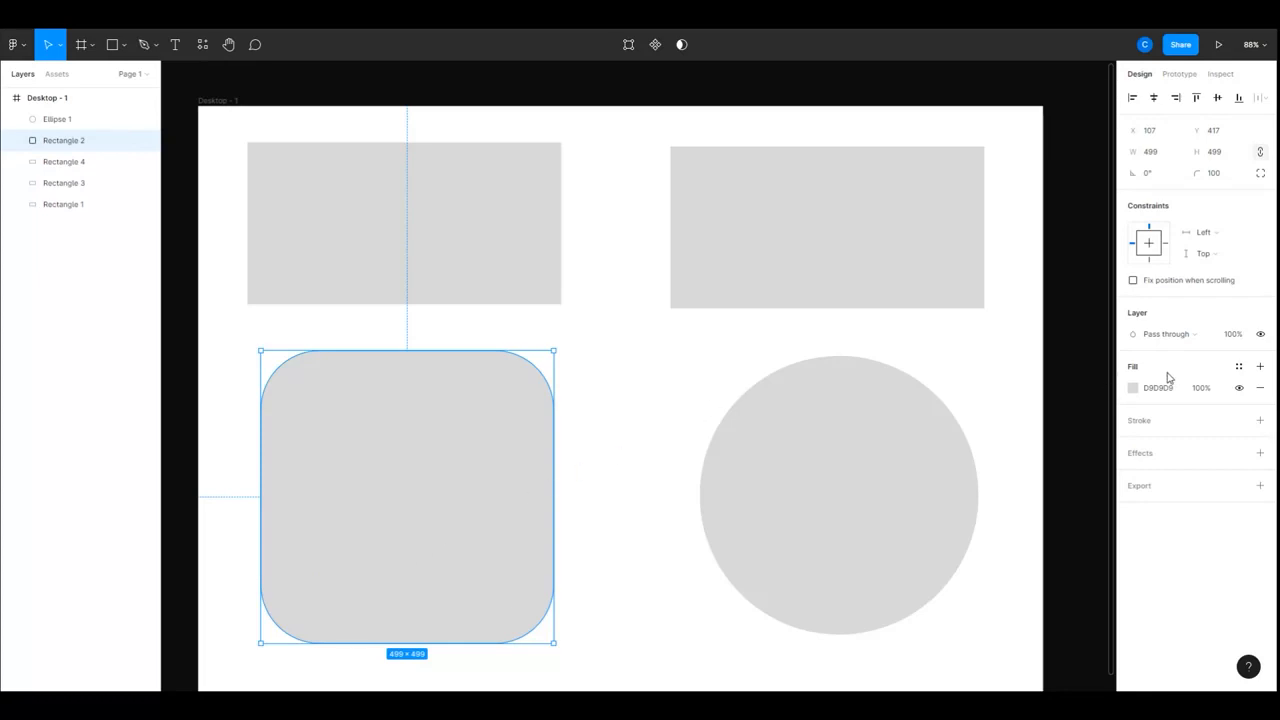
Step: Change the rounded square's solid fill to the blue 6CAABD
{"action": "left_click", "coordinate": [1133, 387]}
{"action": "left_click_drag", "start_coordinate": [970, 389], "coordinate": [1025, 402]}
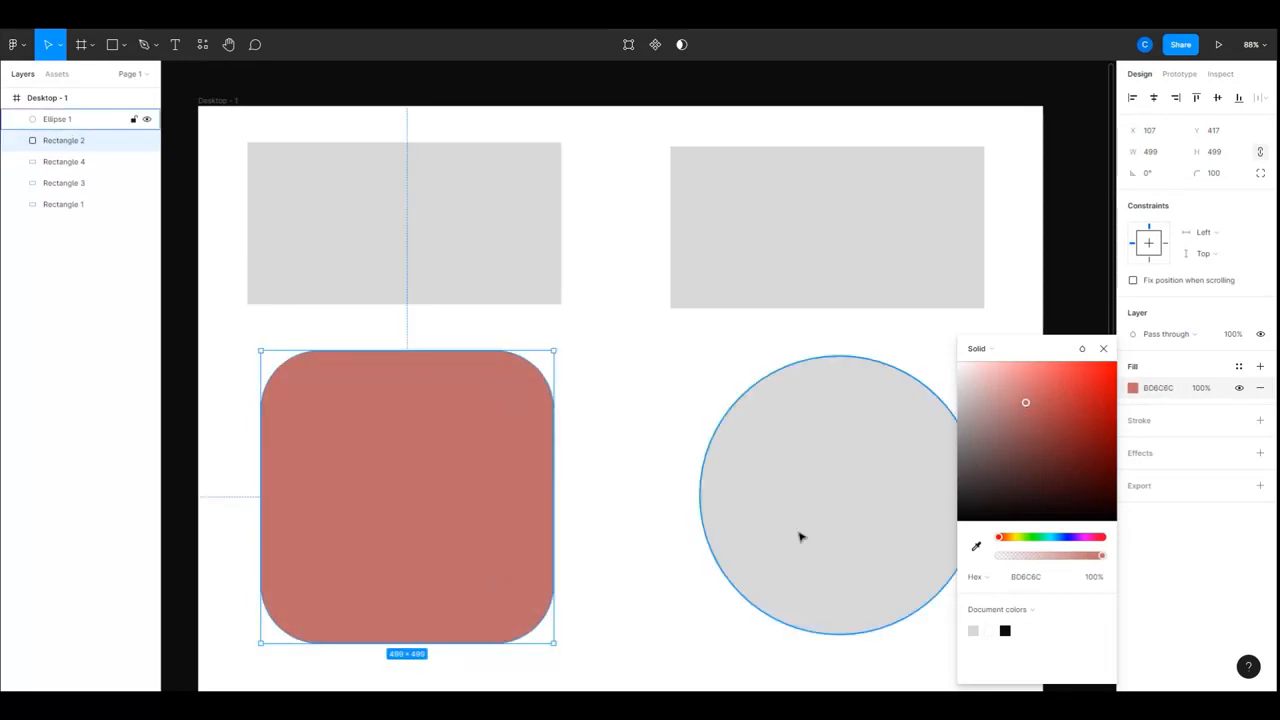
{"action": "left_click_drag", "start_coordinate": [998, 538], "coordinate": [1110, 558]}
{"action": "key", "text": "Escape"}
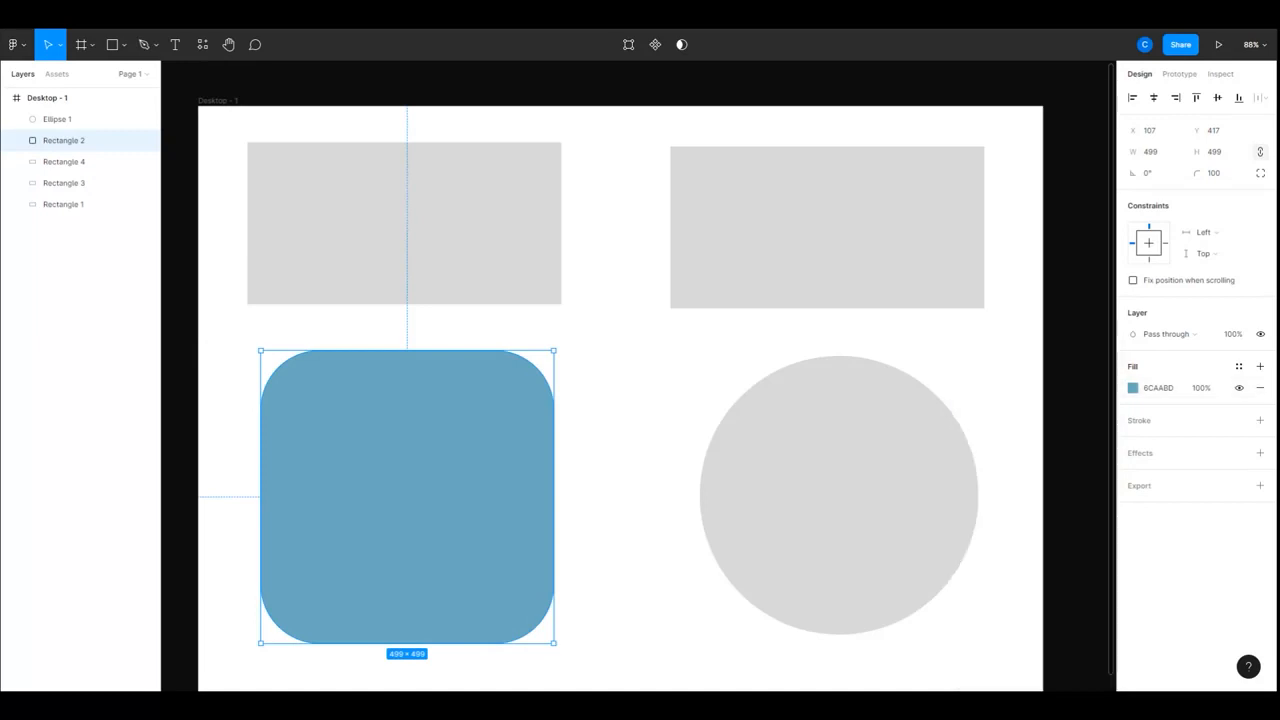
Step: Add a black 000000 stroke to the blue square, positioned Outside with a weight of 3
{"action": "left_click", "coordinate": [1152, 424]}
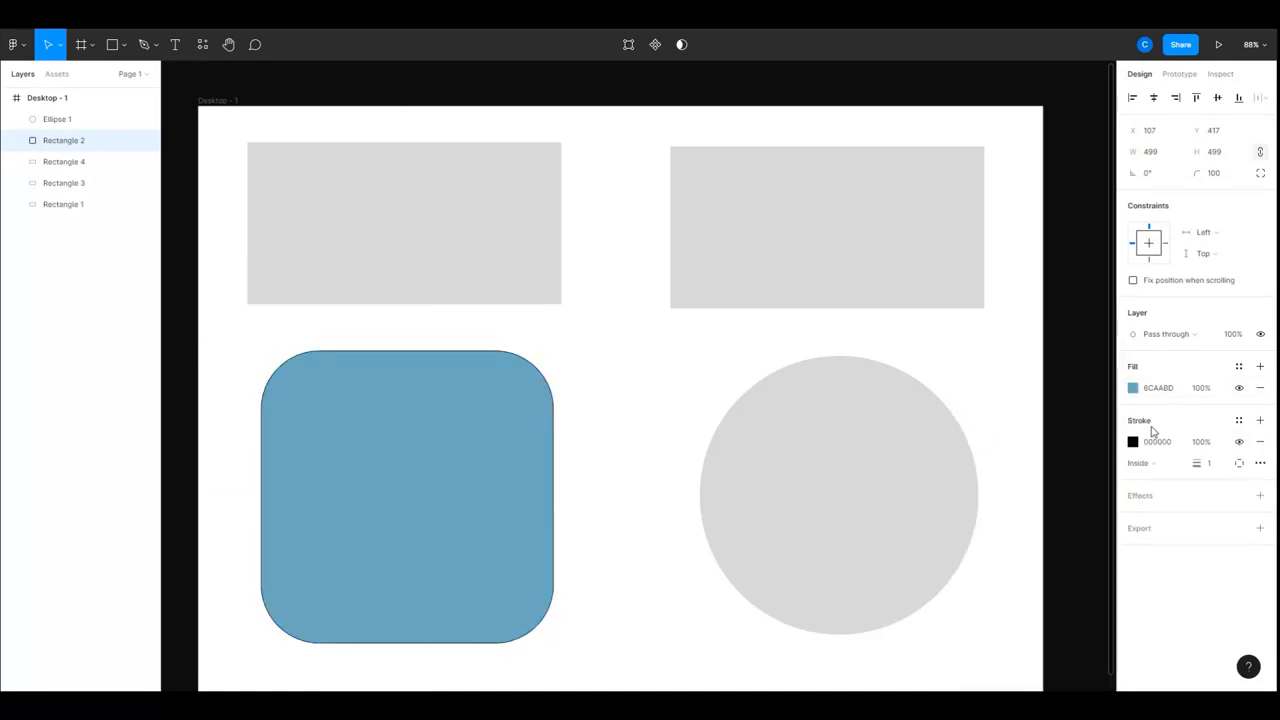
{"action": "left_click", "coordinate": [1142, 463]}
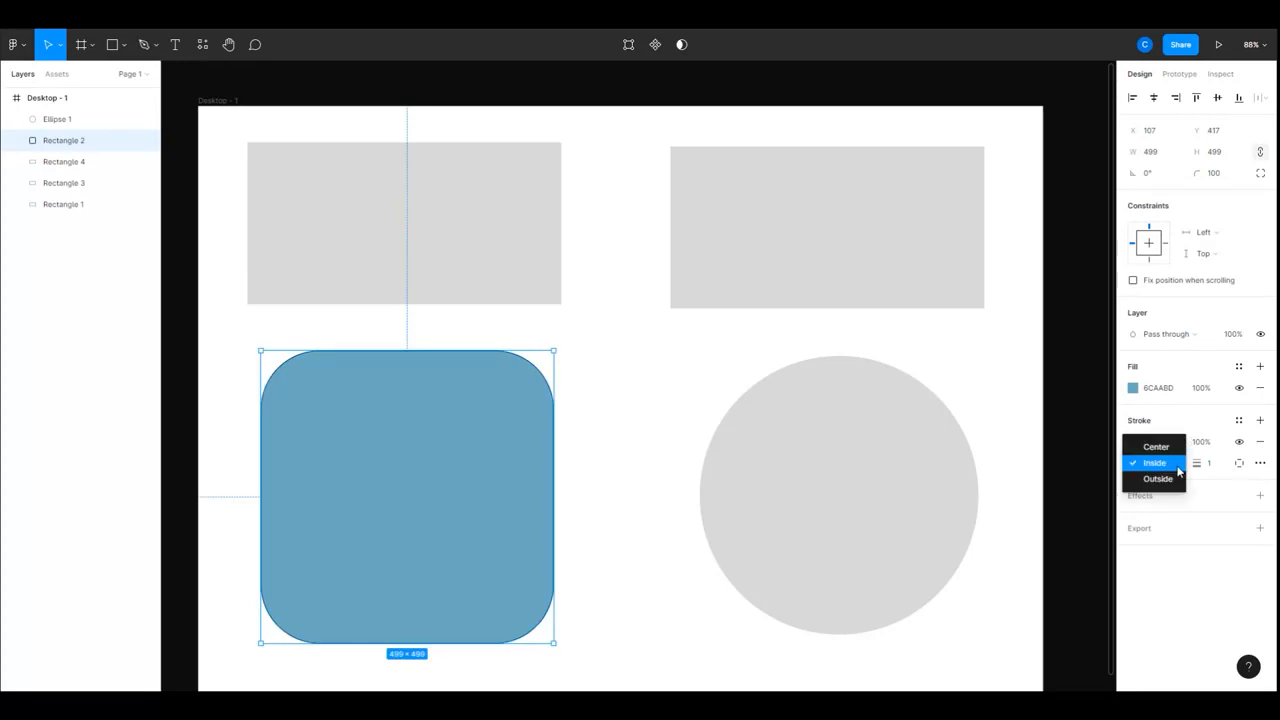
{"action": "left_click", "coordinate": [1157, 479]}
{"action": "left_click_drag", "start_coordinate": [1199, 463], "coordinate": [1205, 463]}
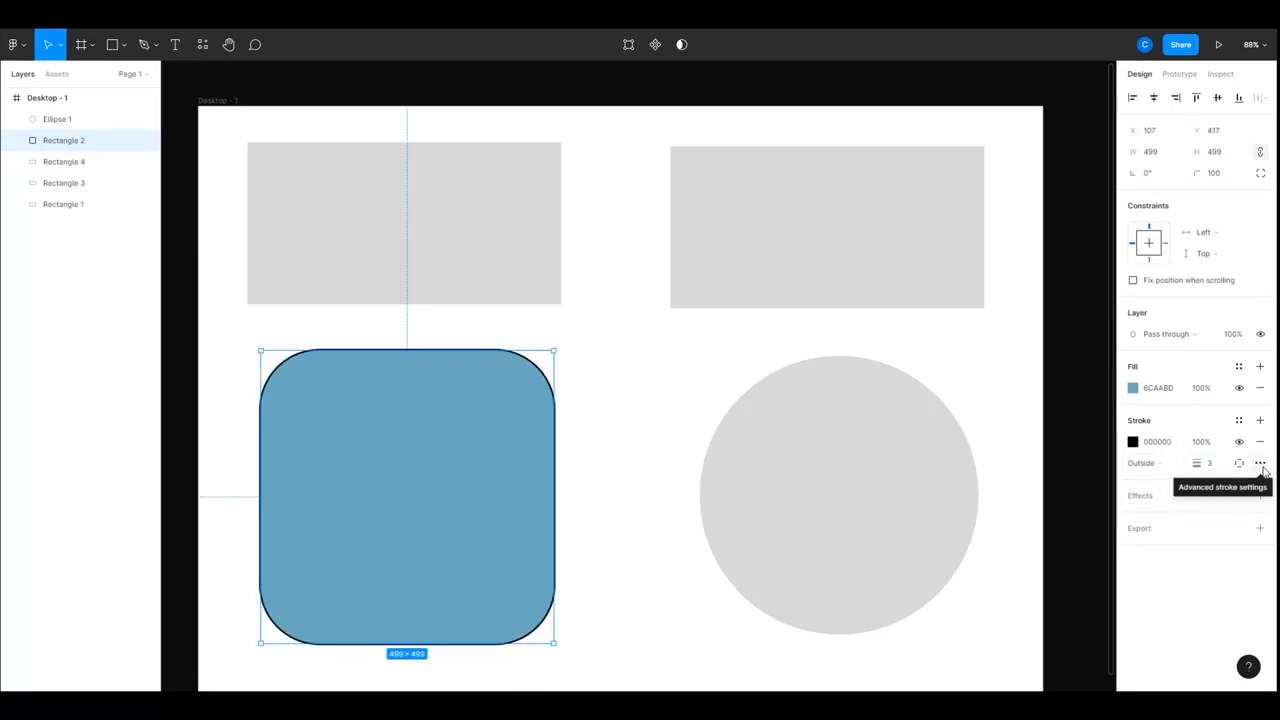
Step: Change the blue square's stroke style to Dash in the advanced stroke settings
{"action": "left_click", "coordinate": [1260, 463]}
{"action": "left_click", "coordinate": [1098, 495]}
{"action": "left_click", "coordinate": [1106, 512]}
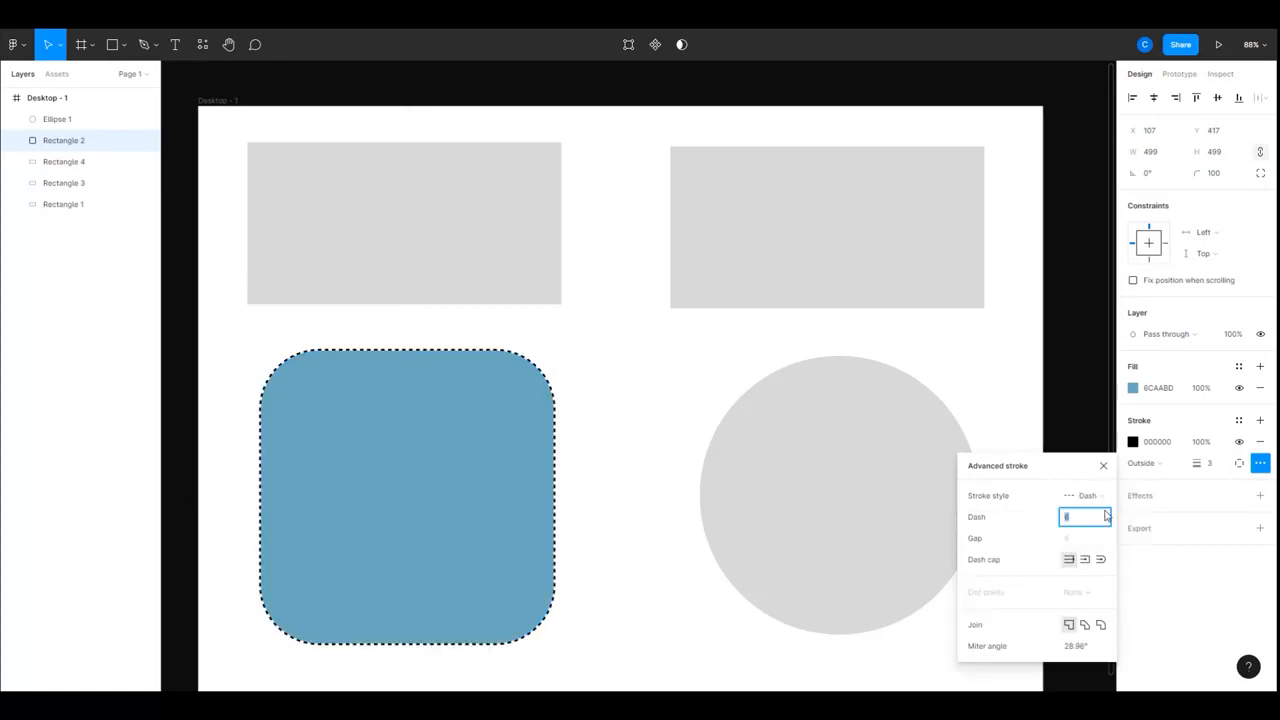
{"action": "left_click", "coordinate": [1206, 492]}
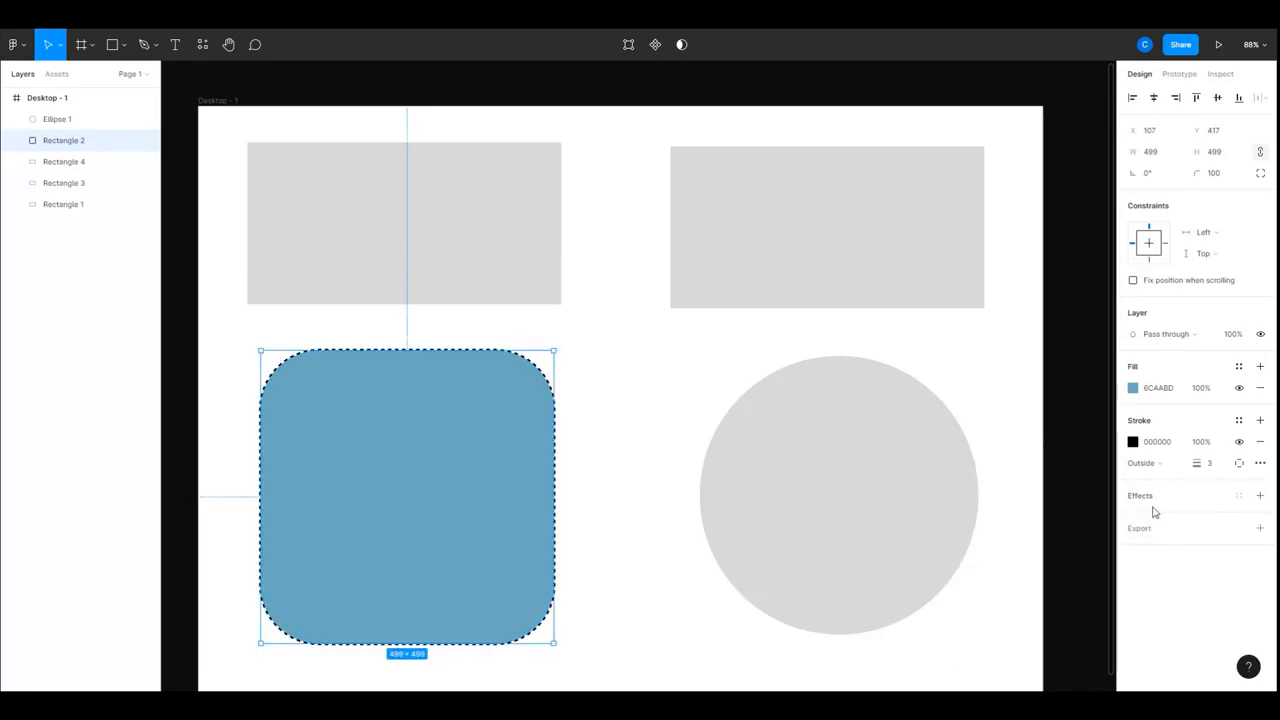
Step: Add a drop shadow effect to the blue square
{"action": "left_click", "coordinate": [1260, 495]}
{"action": "left_click", "coordinate": [1199, 517]}
{"action": "left_click", "coordinate": [1190, 516]}
{"action": "left_click", "coordinate": [72, 272]}
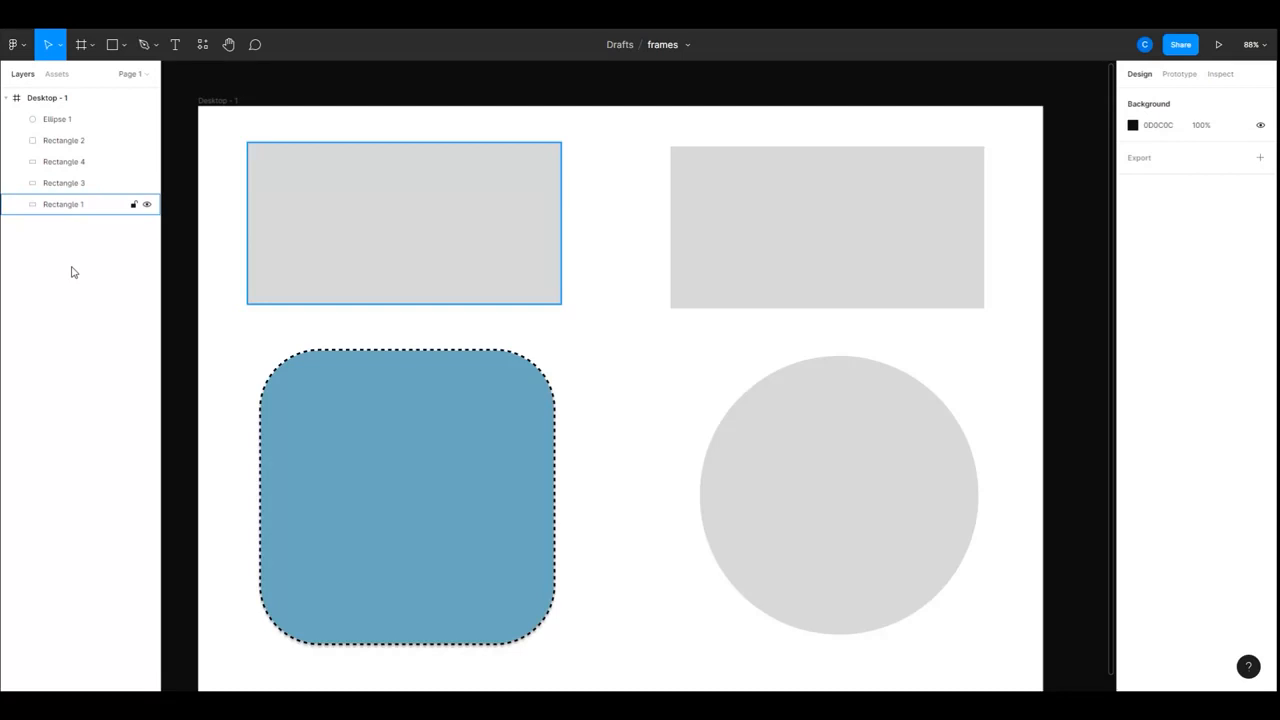
Step: Move the circle so it overlaps the blue square, and reorder the square's layer above the circle's
{"action": "left_click_drag", "start_coordinate": [866, 451], "coordinate": [601, 459]}
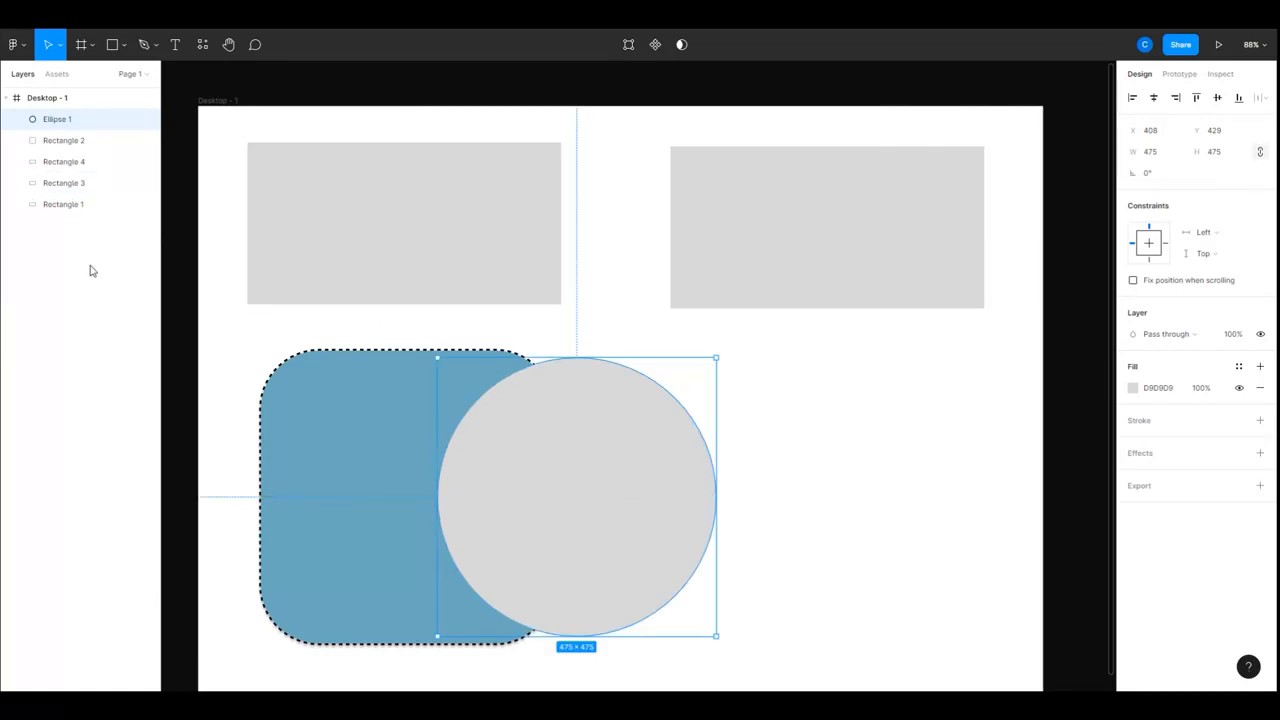
{"action": "key", "text": "Tab"}
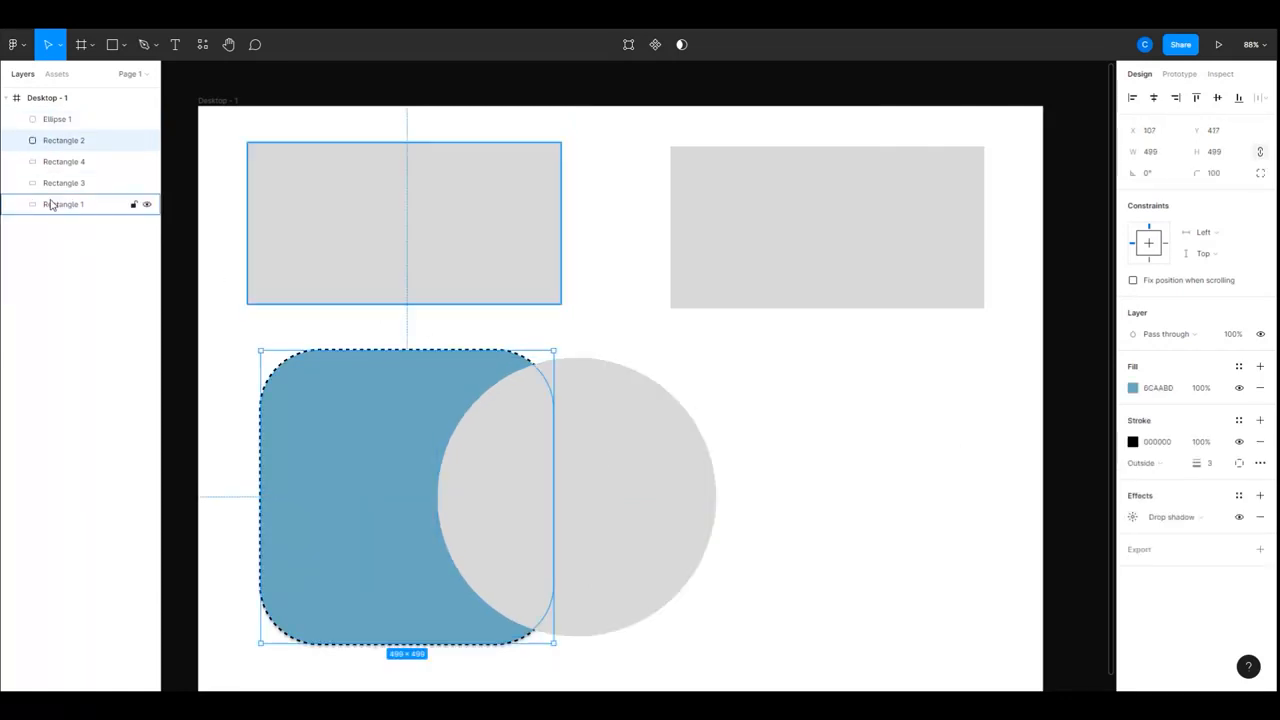
{"action": "left_click_drag", "start_coordinate": [57, 143], "coordinate": [53, 121]}
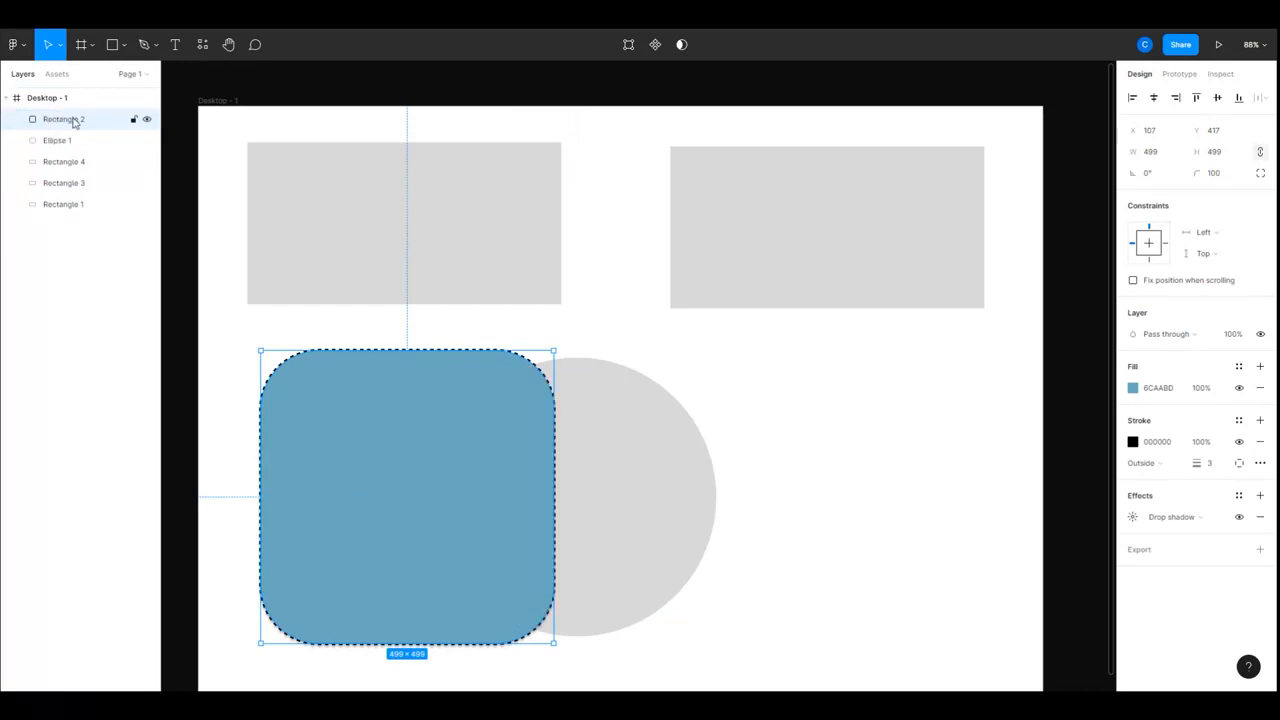
Step: Rename the blue square's layer to "square" and the ellipse layer to "circle"
{"action": "double_click", "coordinate": [73, 122]}
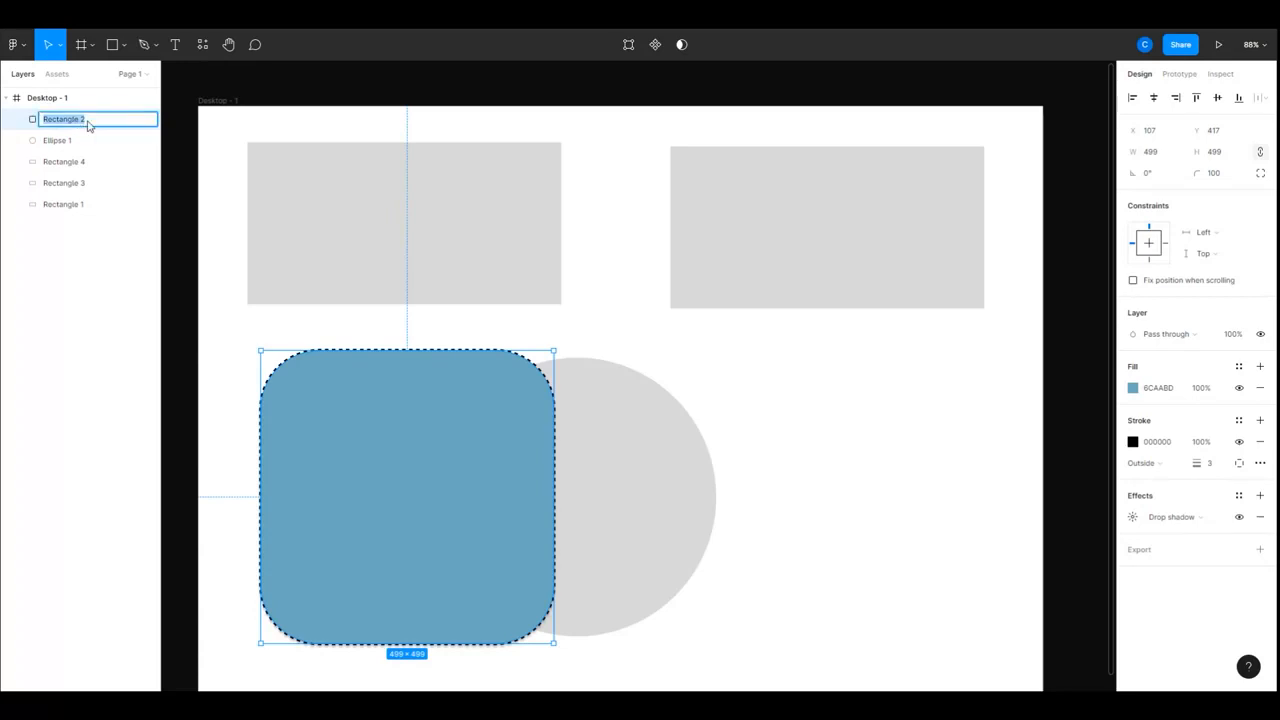
{"action": "type", "text": "square"}
{"action": "double_click", "coordinate": [79, 143]}
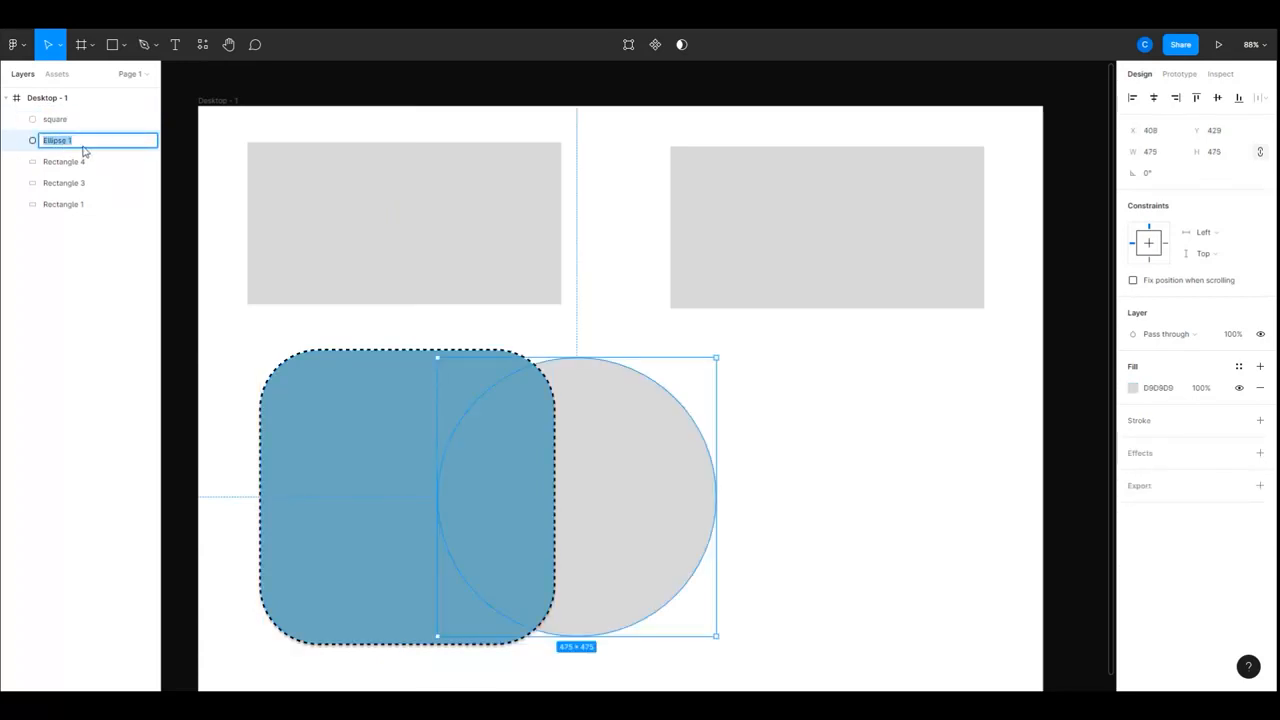
{"action": "type", "text": "circle"}
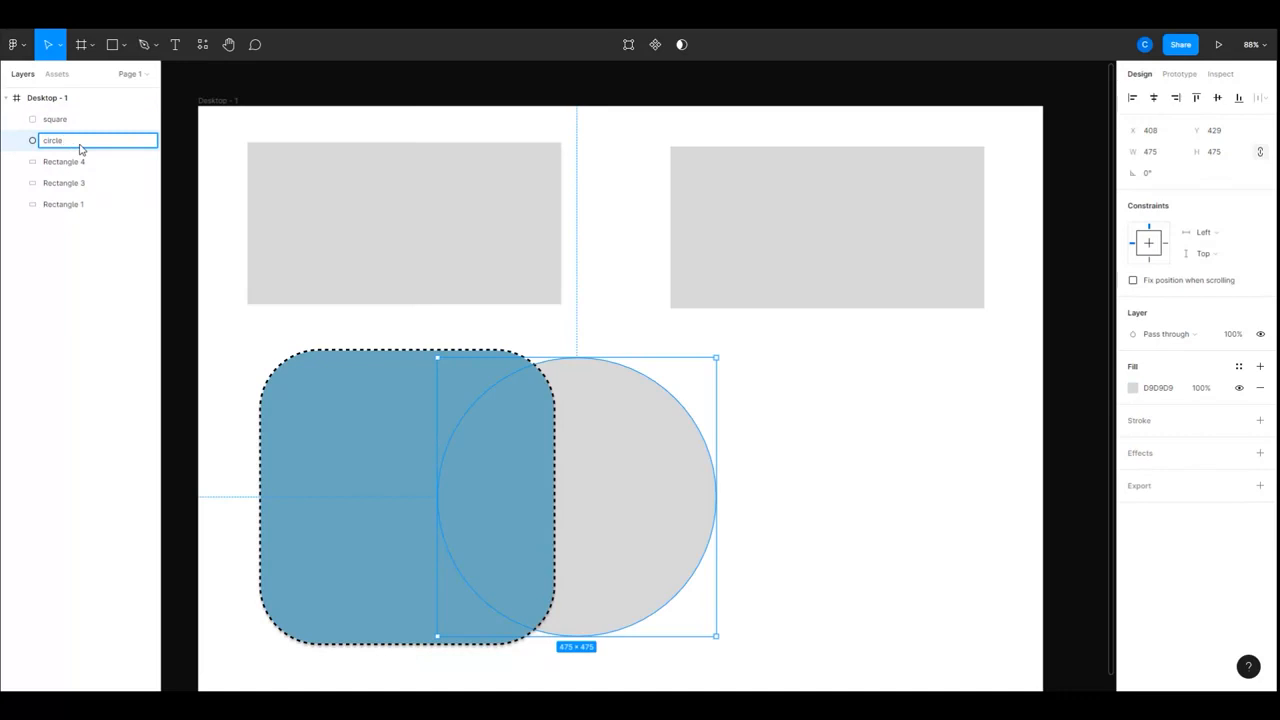
{"action": "left_click", "coordinate": [68, 204]}
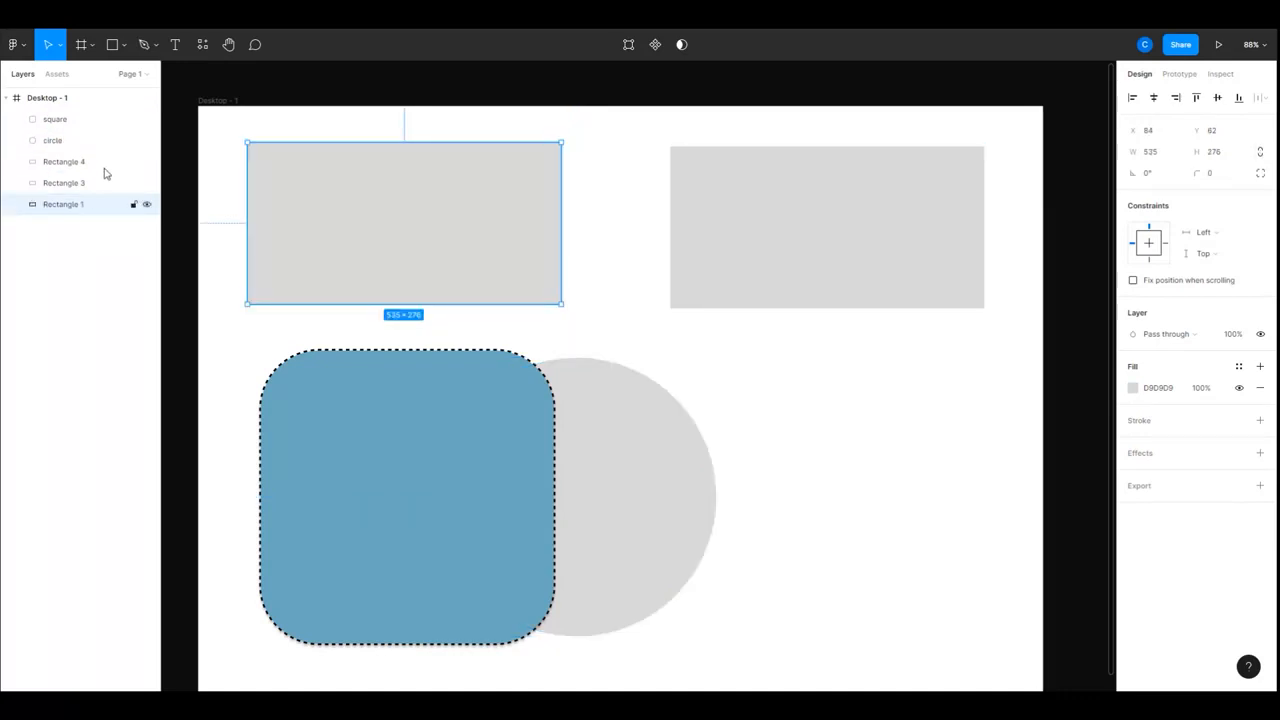
Step: Hide the square layer and show it again
{"action": "left_click", "coordinate": [147, 120]}
{"action": "left_click", "coordinate": [147, 120]}
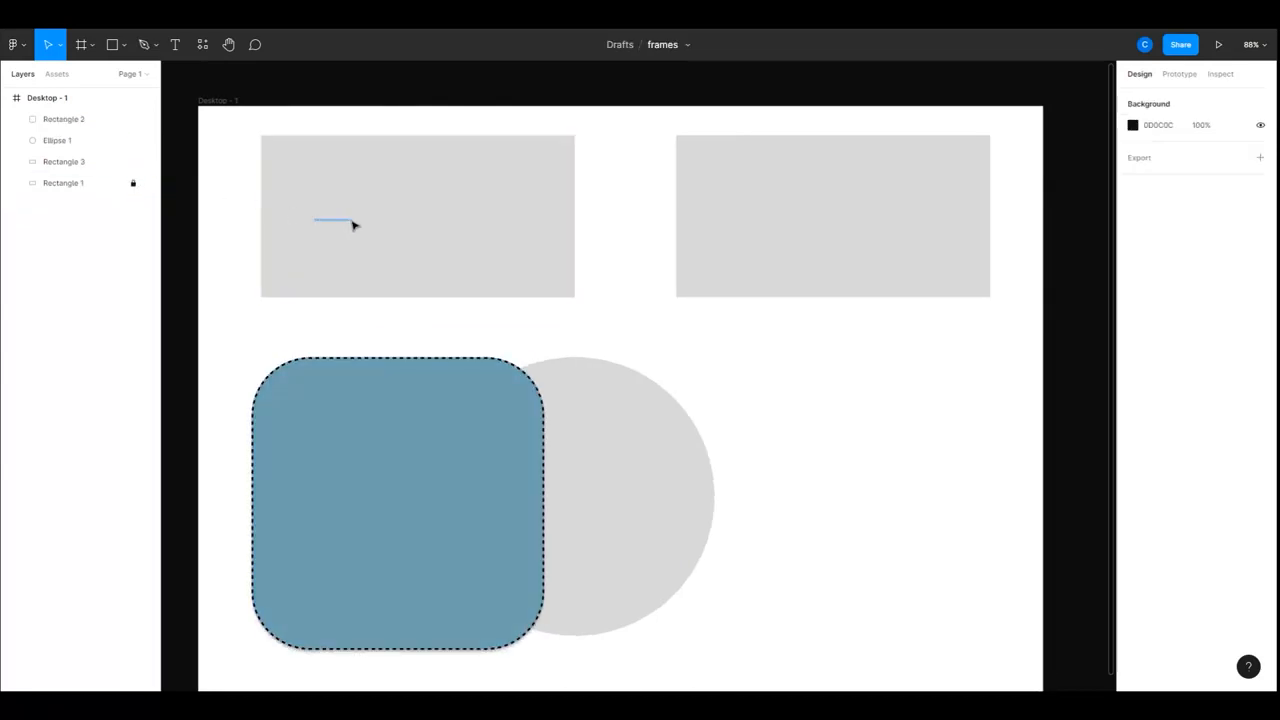
Step: Shift the circle slightly to the right while keeping it partly behind the blue square
{"action": "left_click", "coordinate": [308, 564]}
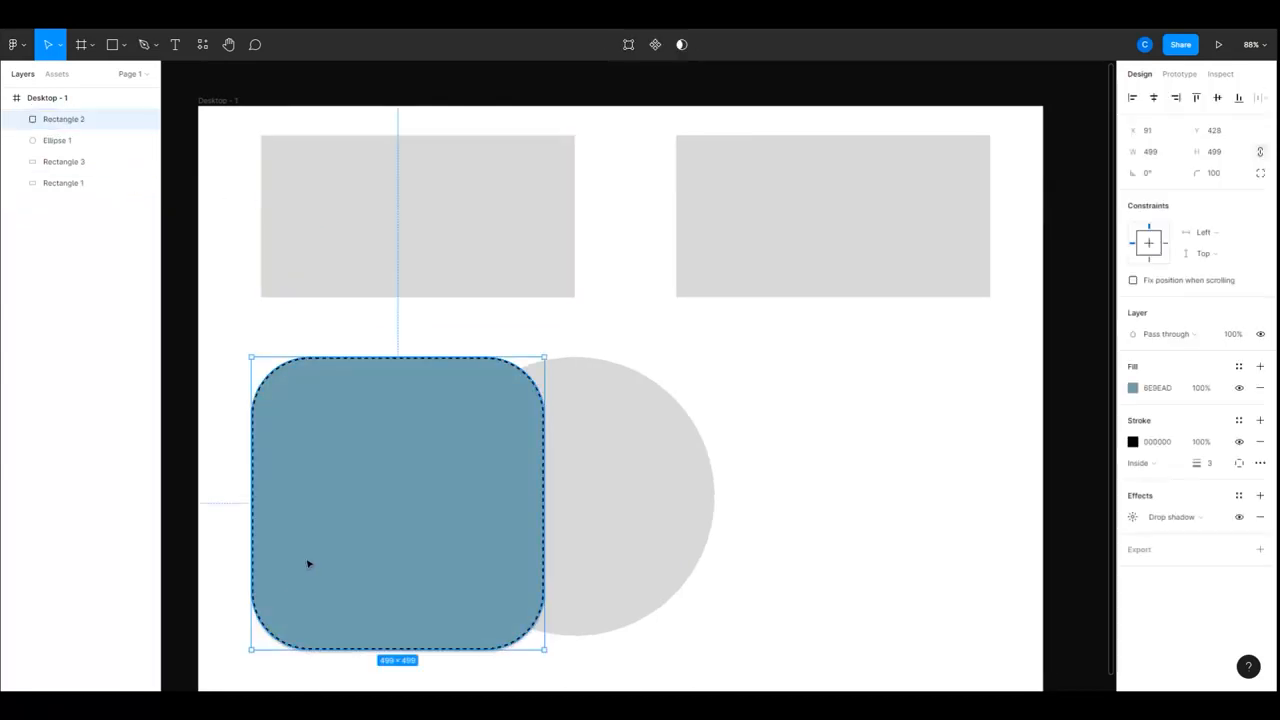
{"action": "left_click", "coordinate": [642, 556]}
{"action": "left_click_drag", "start_coordinate": [665, 552], "coordinate": [708, 519]}
{"action": "left_click", "coordinate": [797, 433]}
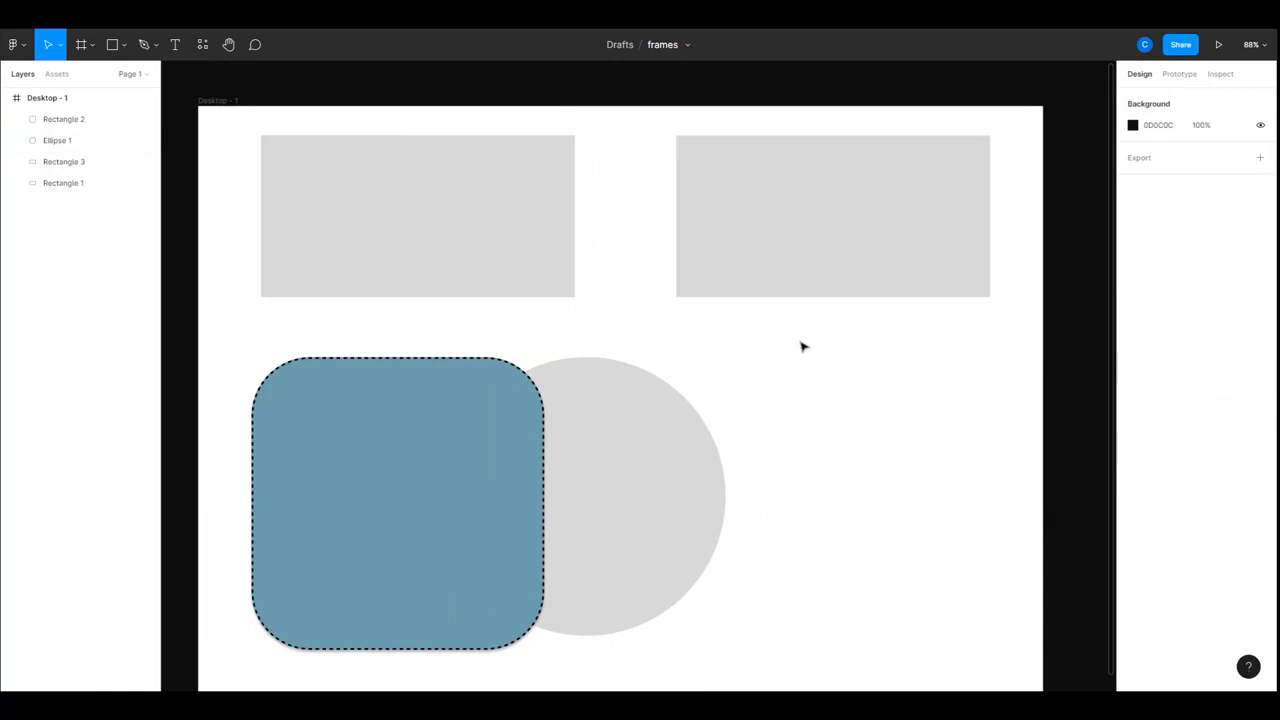
Step: Group the blue square with the circle and move the group to the right within the frame
{"action": "left_click_drag", "start_coordinate": [800, 346], "coordinate": [223, 662]}
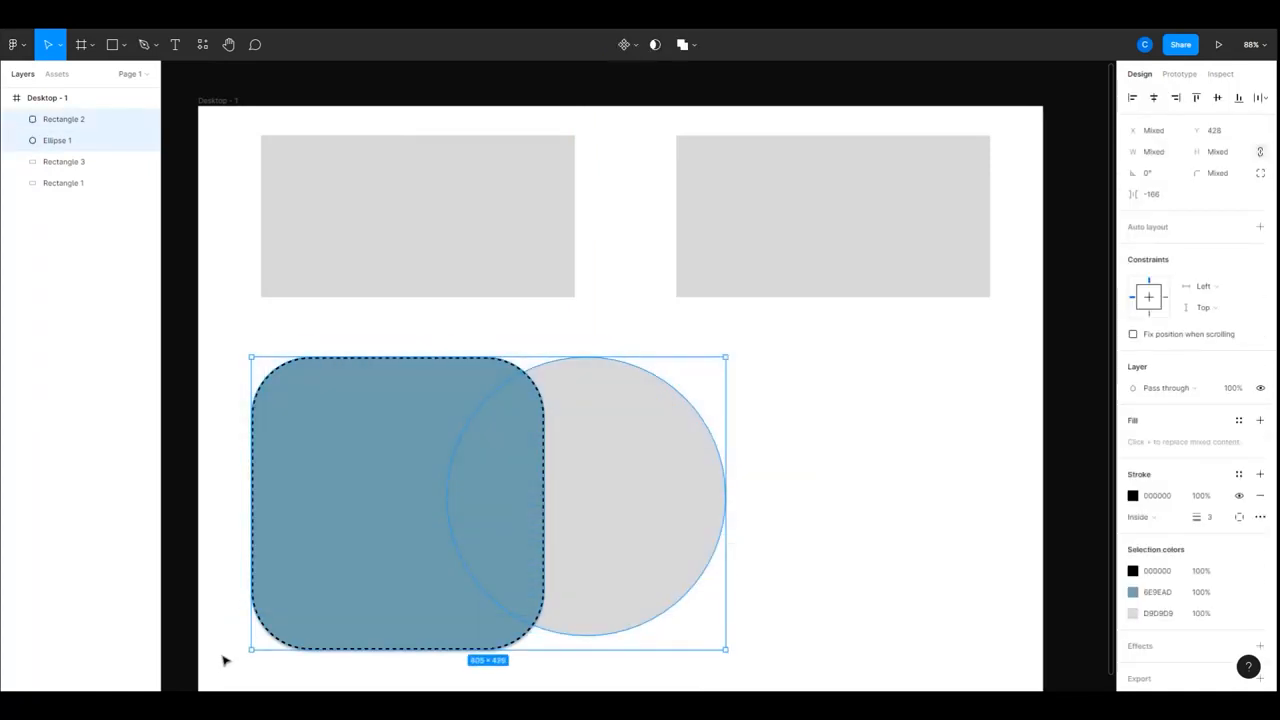
{"action": "right_click", "coordinate": [383, 541]}
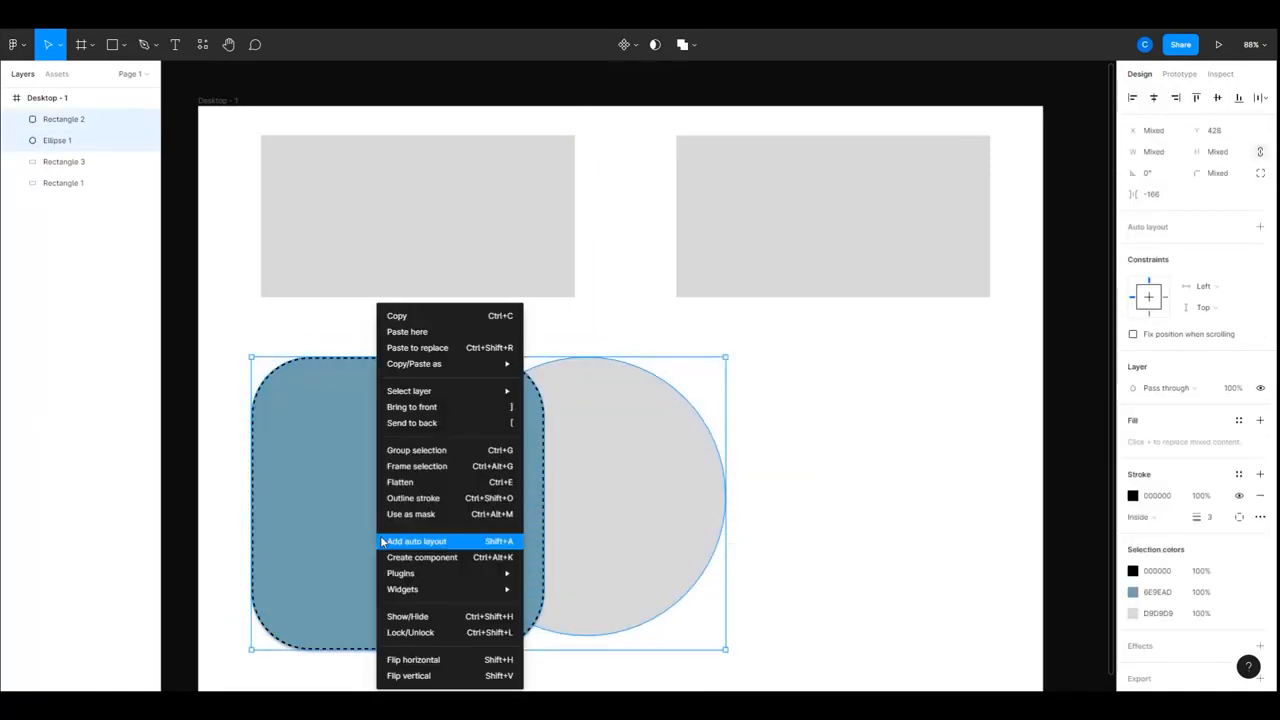
{"action": "left_click", "coordinate": [448, 449]}
{"action": "left_click_drag", "start_coordinate": [512, 522], "coordinate": [674, 523]}
{"action": "left_click", "coordinate": [930, 453]}
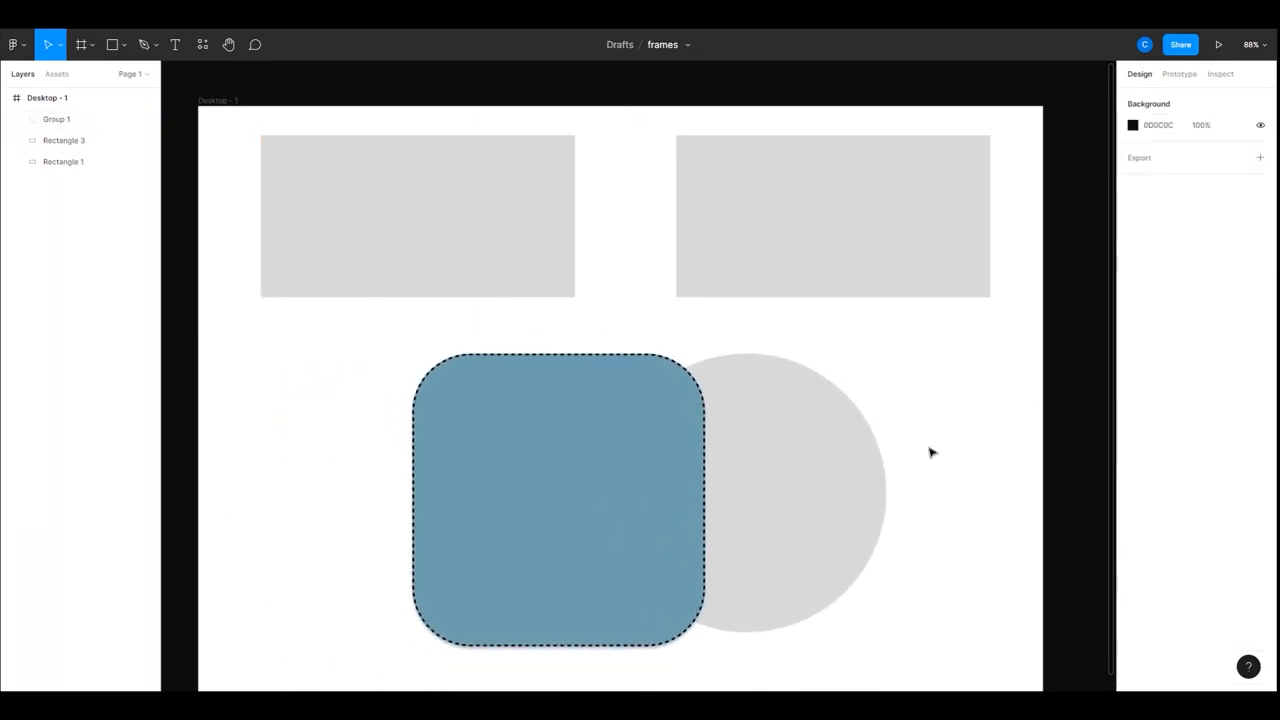
Step: Select only the circle inside the group
{"action": "left_click", "coordinate": [886, 491]}
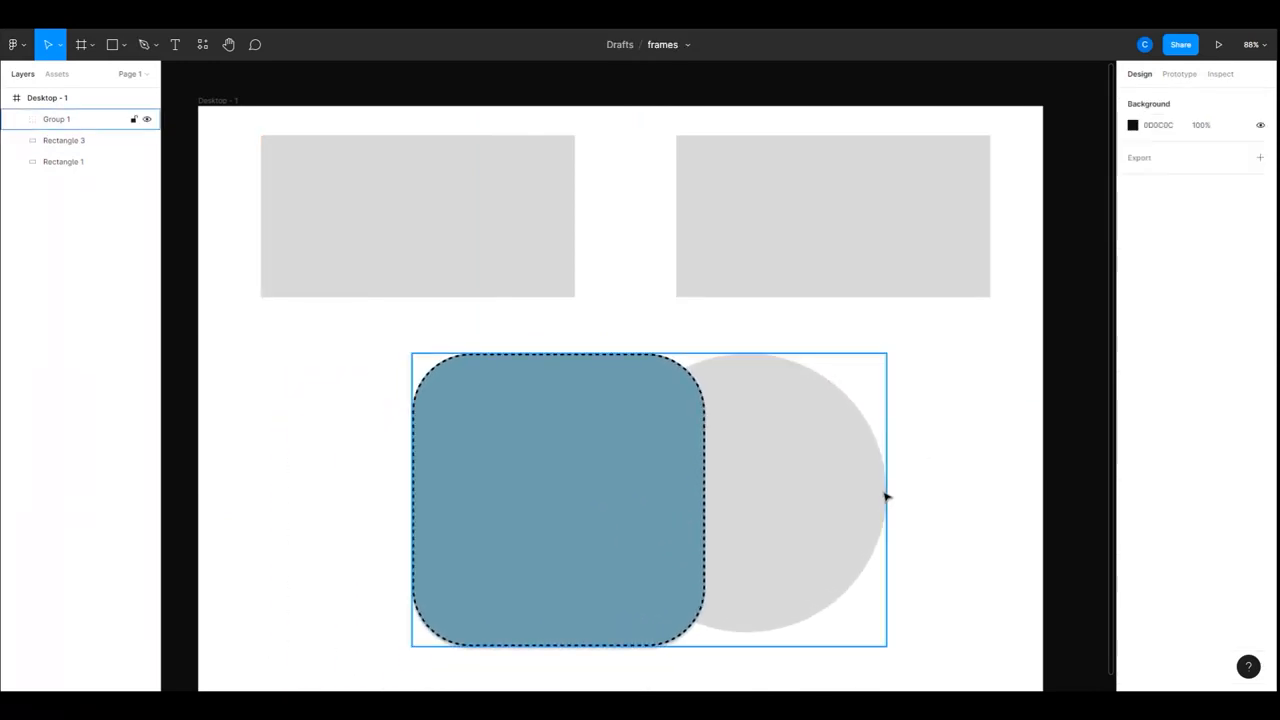
{"action": "double_click", "coordinate": [842, 507]}
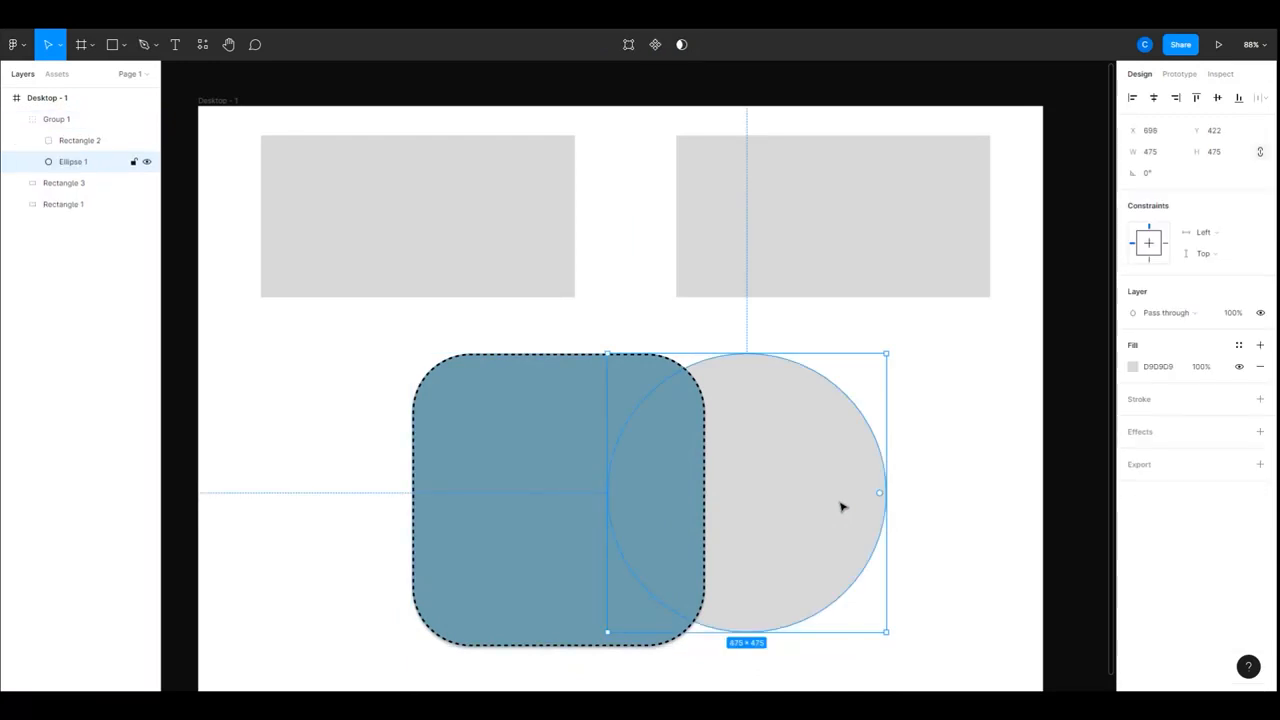